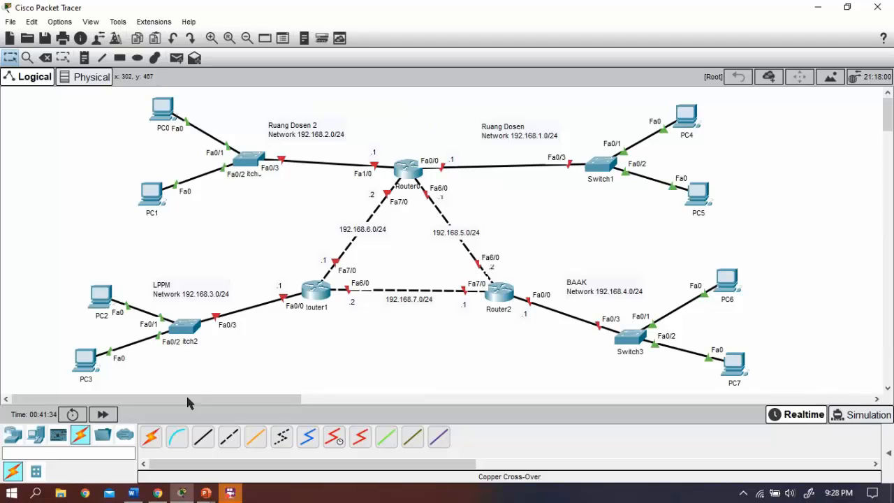
{"action": "left_click", "coordinate": [43, 437]}
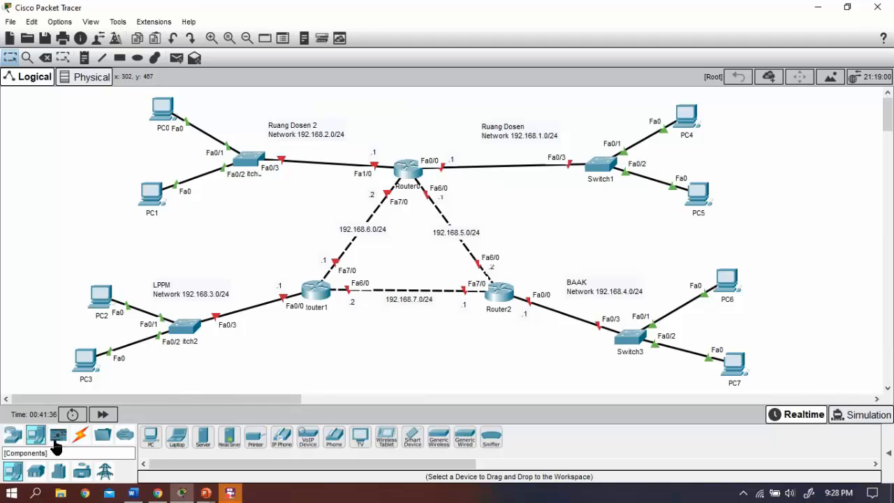
{"action": "left_click", "coordinate": [15, 437]}
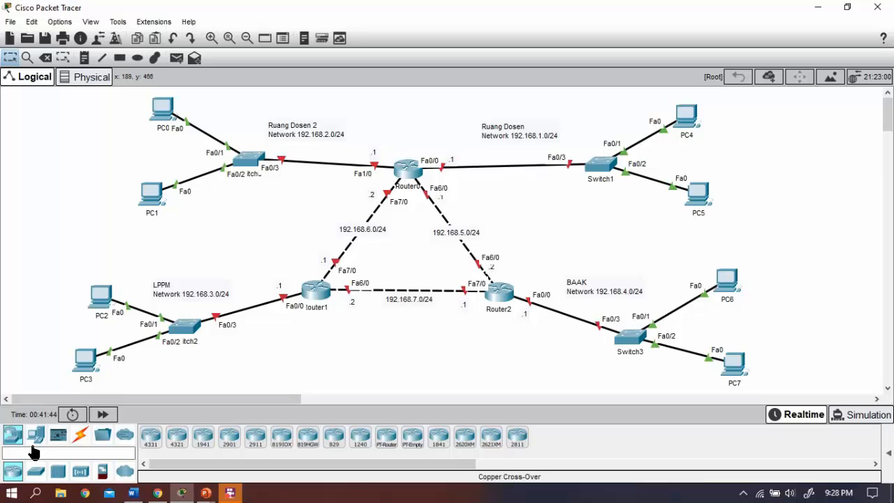
{"action": "left_click", "coordinate": [35, 472]}
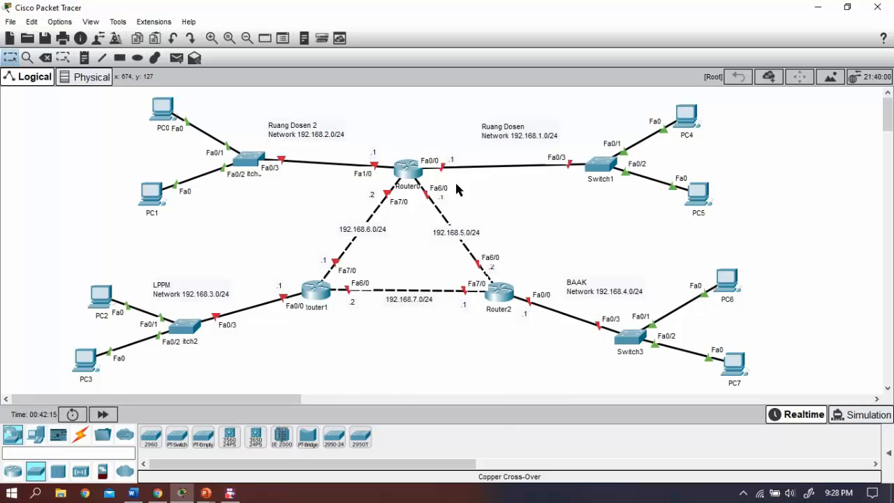
Open Router0's command line, decline the initial configuration dialog with "no" and start the console session
{"action": "left_click", "coordinate": [406, 168]}
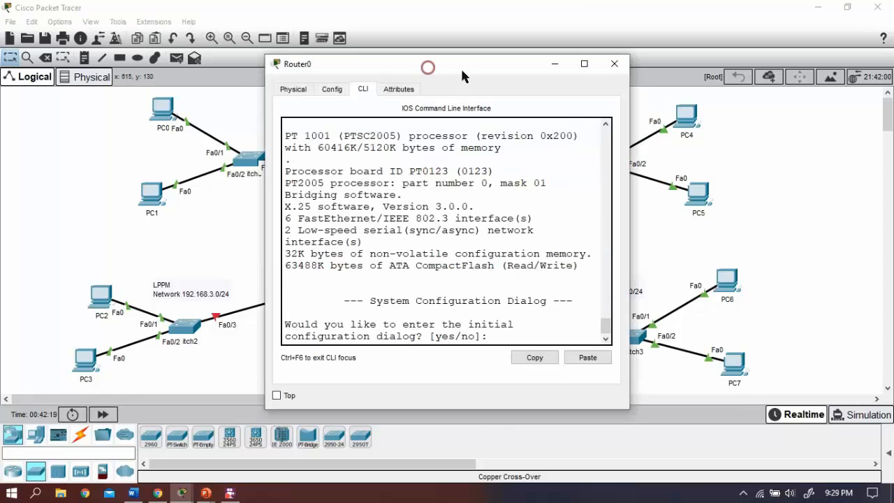
{"action": "left_click_drag", "start_coordinate": [426, 67], "coordinate": [668, 59]}
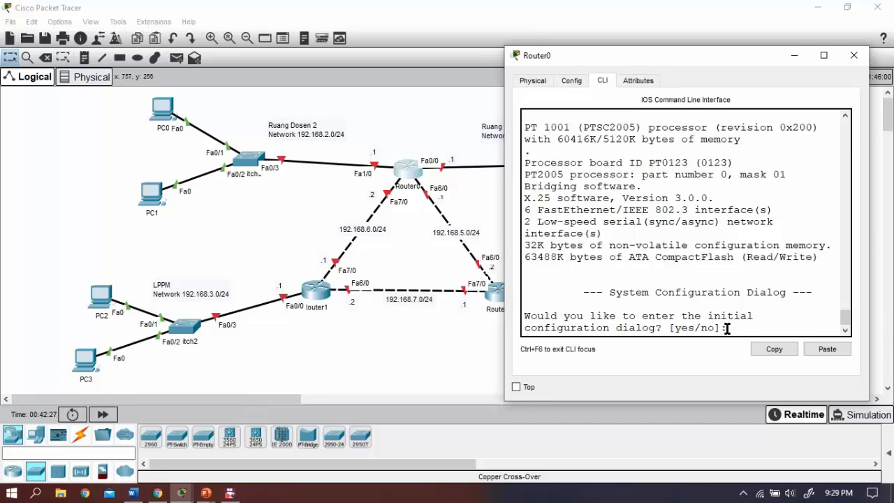
{"action": "type", "text": "no"}
{"action": "key", "text": "Return"}
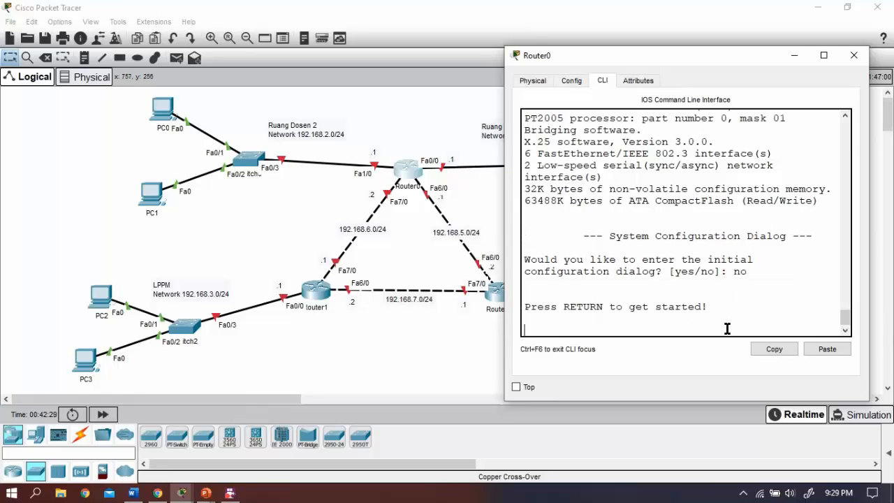
{"action": "key", "text": "Return"}
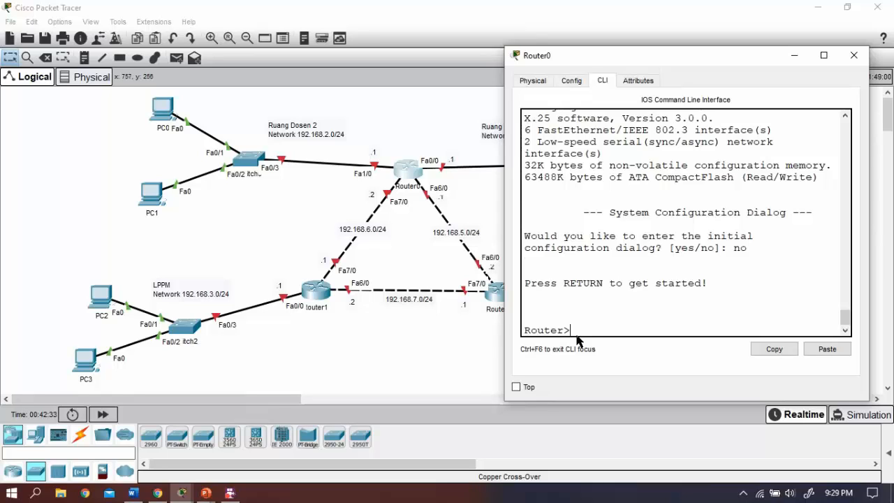
Enter privileged mode with "enable" and go into global configuration mode with "configure terminal" on Router0
{"action": "type", "text": "ena"}
{"action": "key", "text": "Tab"}
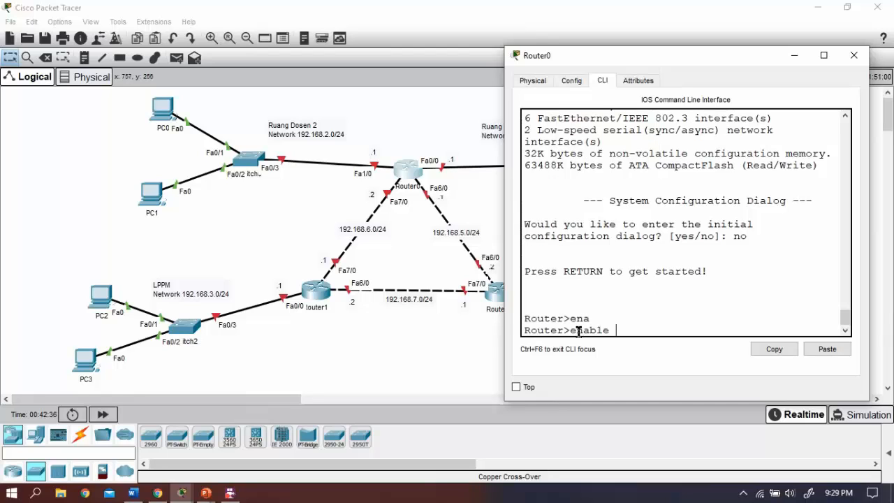
{"action": "key", "text": "Return"}
{"action": "type", "text": "co"}
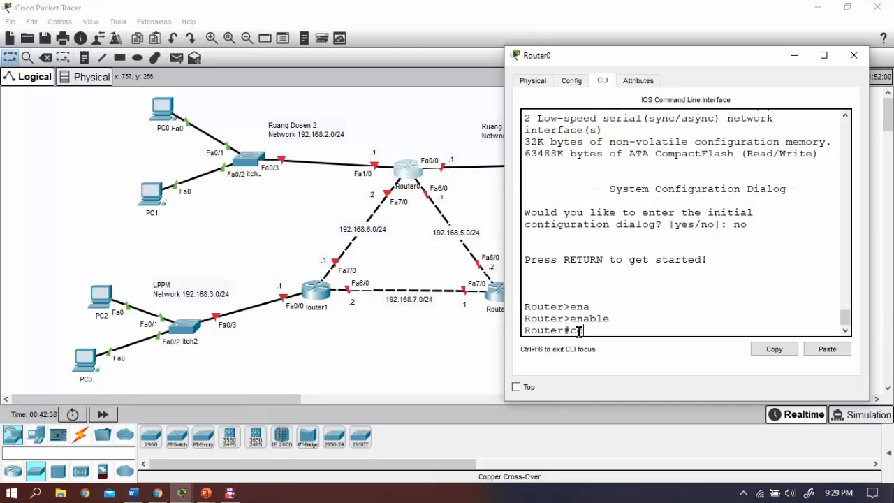
{"action": "key", "text": "Tab"}
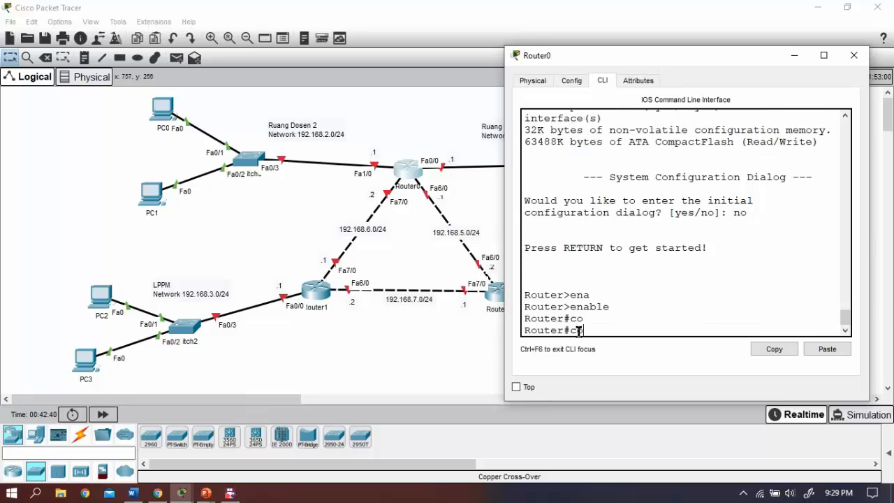
{"action": "type", "text": "n"}
{"action": "key", "text": "Tab"}
{"action": "key", "text": "Tab"}
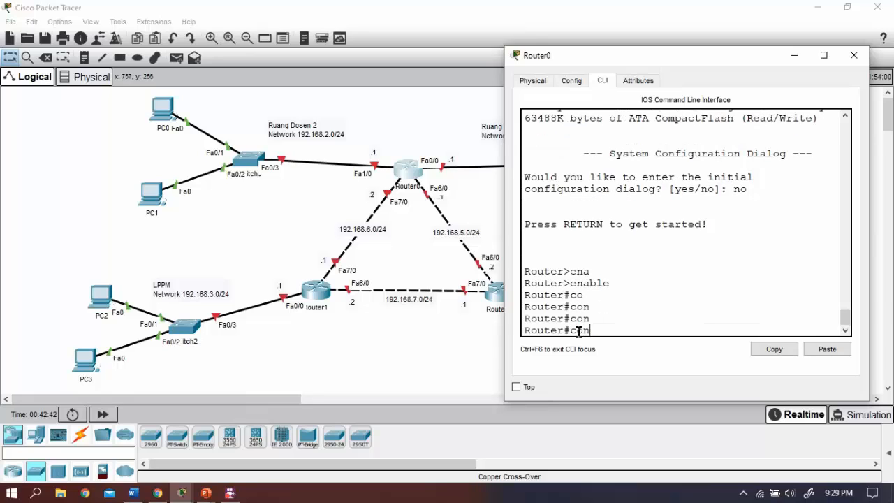
{"action": "type", "text": "fi"}
{"action": "key", "text": "Tab"}
{"action": "type", "text": "term"}
{"action": "key", "text": "Tab"}
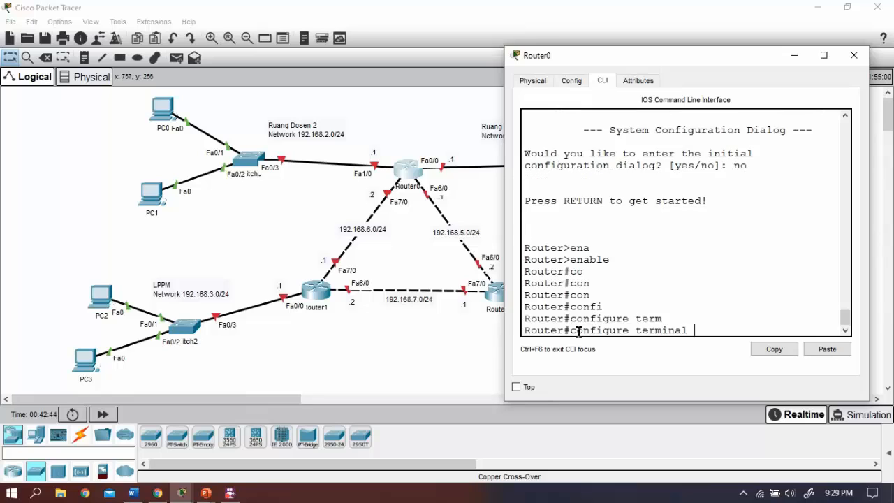
{"action": "key", "text": "Return"}
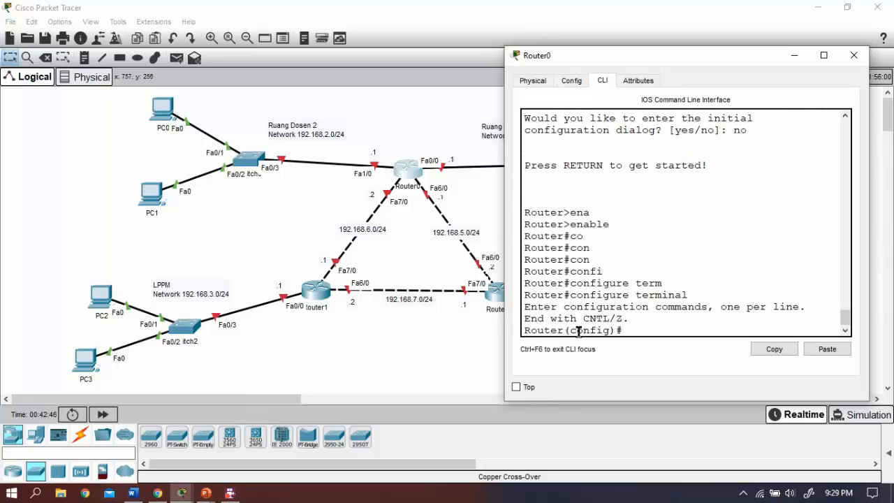
Set the router's hostname to Router0
{"action": "type", "text": "hostnam"}
{"action": "key", "text": "Tab"}
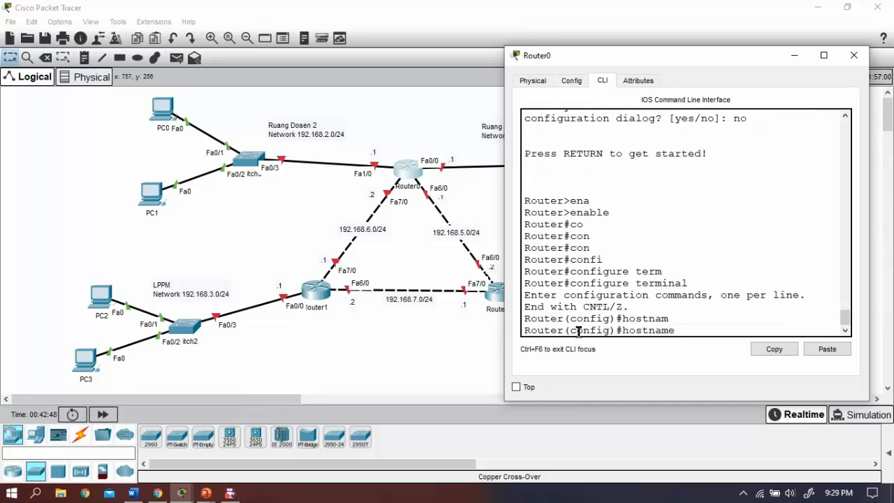
{"action": "type", "text": "Router0"}
{"action": "key", "text": "Return"}
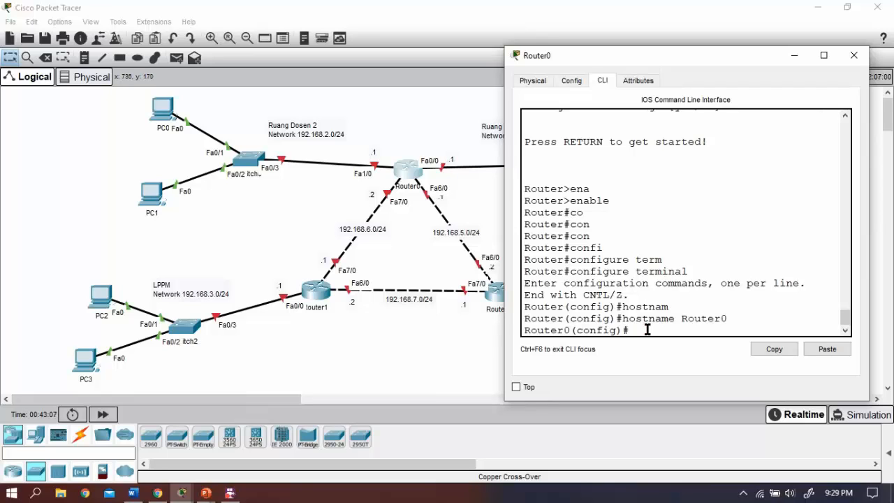
Assign IP address 192.168.1.1 with subnet mask 255.255.255.0 to Router0's interface fastEthernet 0/0
{"action": "type", "text": "interface fa"}
{"action": "key", "text": "Tab"}
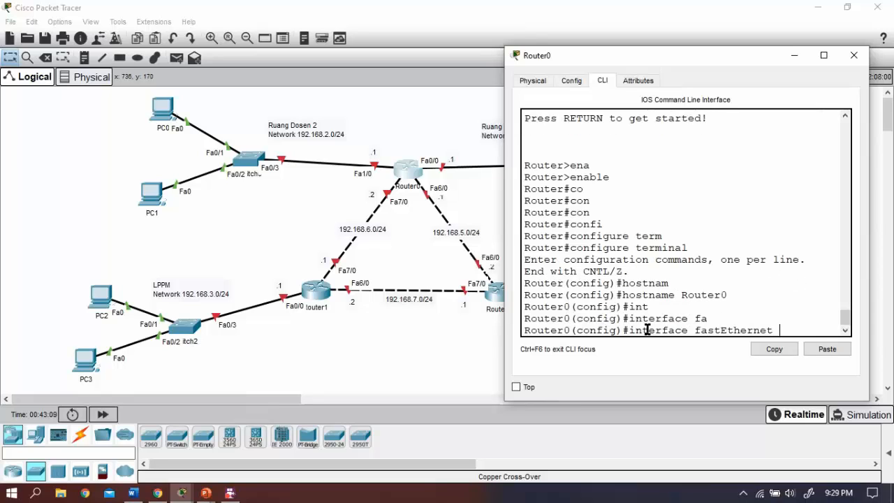
{"action": "type", "text": "0/0"}
{"action": "key", "text": "Return"}
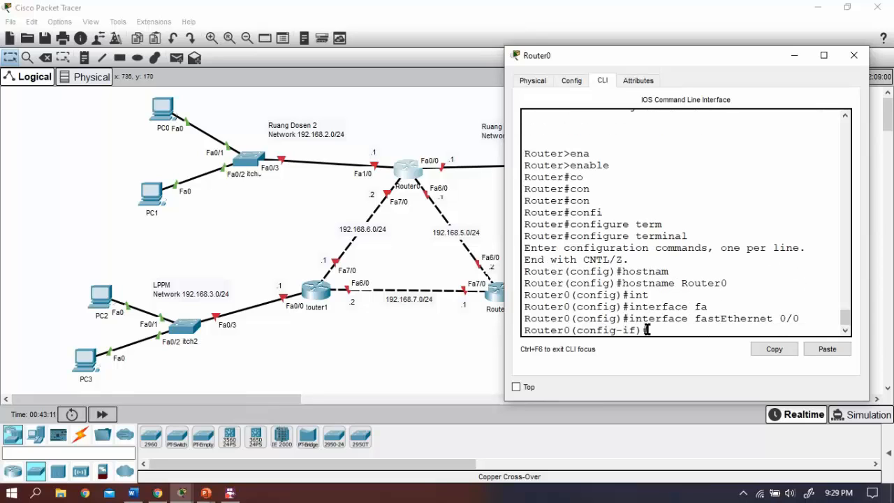
{"action": "type", "text": "ip add"}
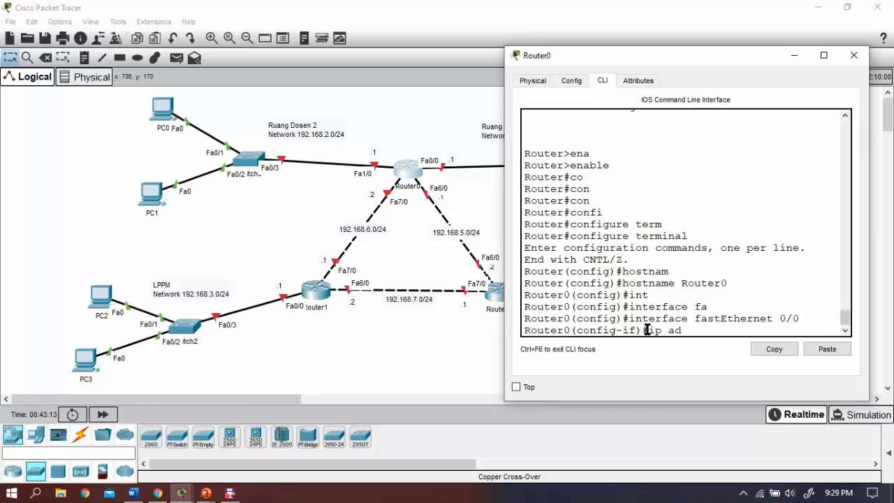
{"action": "key", "text": "Tab"}
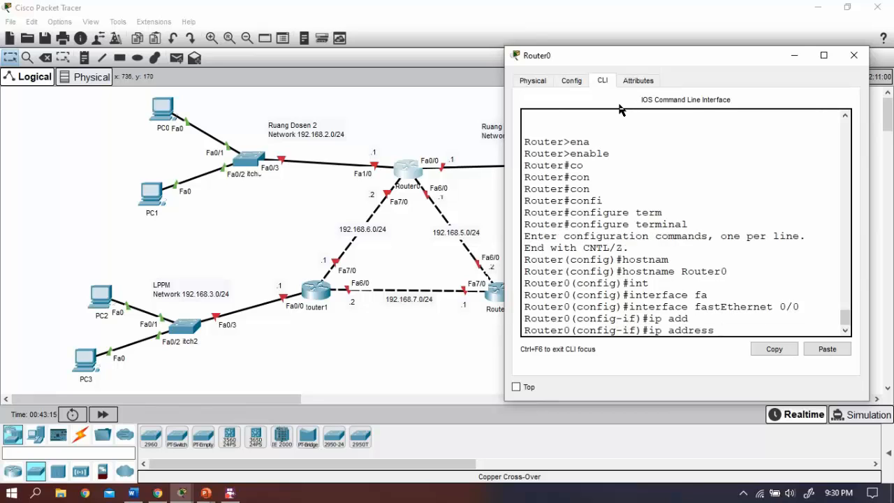
{"action": "mouse_move", "coordinate": [614, 60]}
{"action": "left_mouse_down"}
{"action": "mouse_move", "coordinate": [681, 87]}
{"action": "mouse_move", "coordinate": [616, 60]}
{"action": "left_mouse_up"}
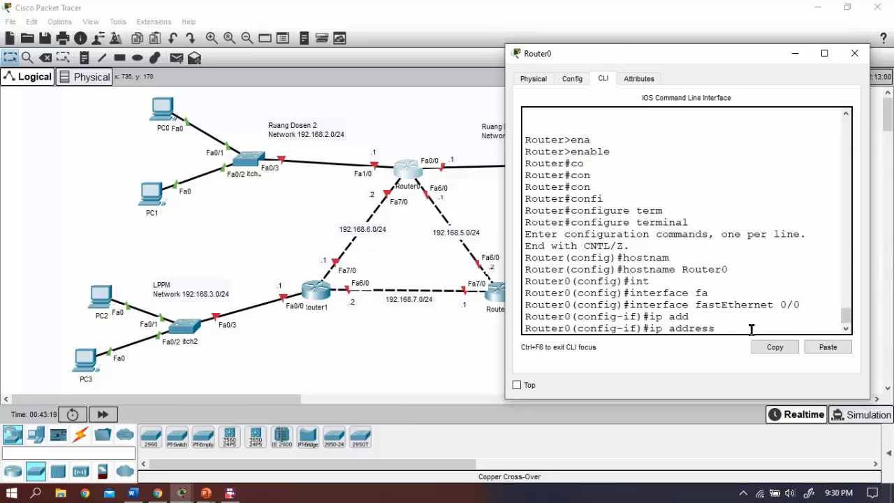
{"action": "type", "text": "192.168.1.1 255.255.255"}
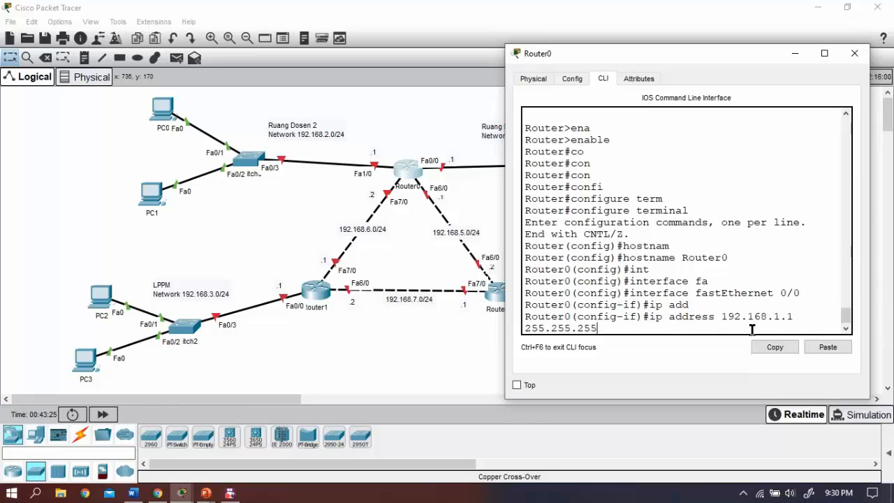
{"action": "type", "text": ".0"}
{"action": "key", "text": "Return"}
Enable interface fastEthernet 0/0 with "no shutdown" and return to the interface prompt
{"action": "type", "text": "nfig-if)#n"}
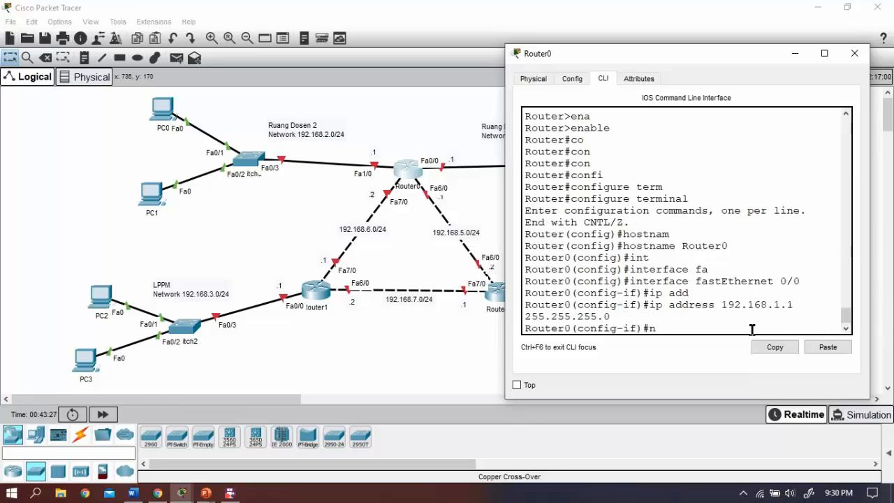
{"action": "type", "text": "o shu"}
{"action": "key", "text": "Tab"}
{"action": "key", "text": "Return"}
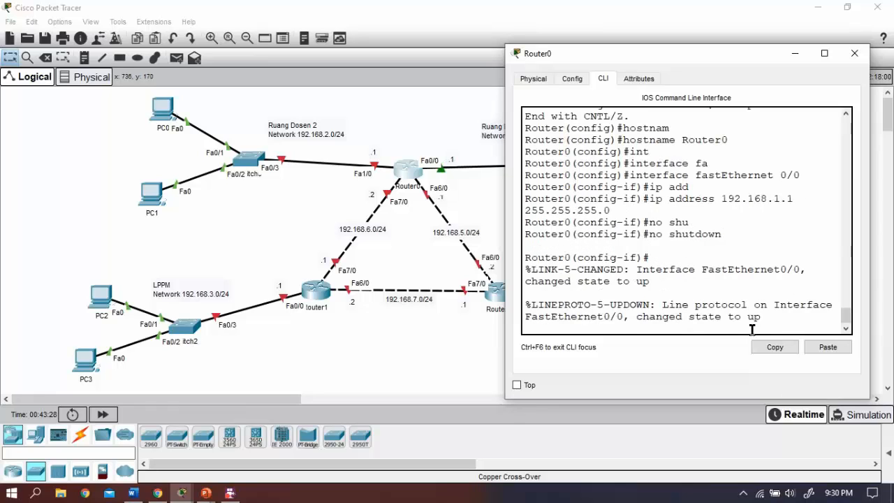
{"action": "key", "text": "Return"}
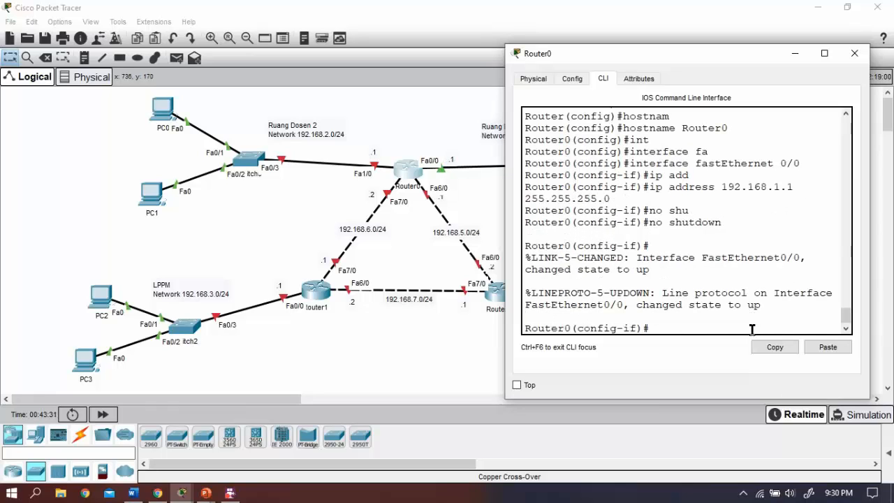
Exit the fastEthernet 0/0 configuration and enter interface configuration for fastEthernet 1/0
{"action": "type", "text": "exit"}
{"action": "key", "text": "Return"}
{"action": "type", "text": "int"}
{"action": "key", "text": "Tab"}
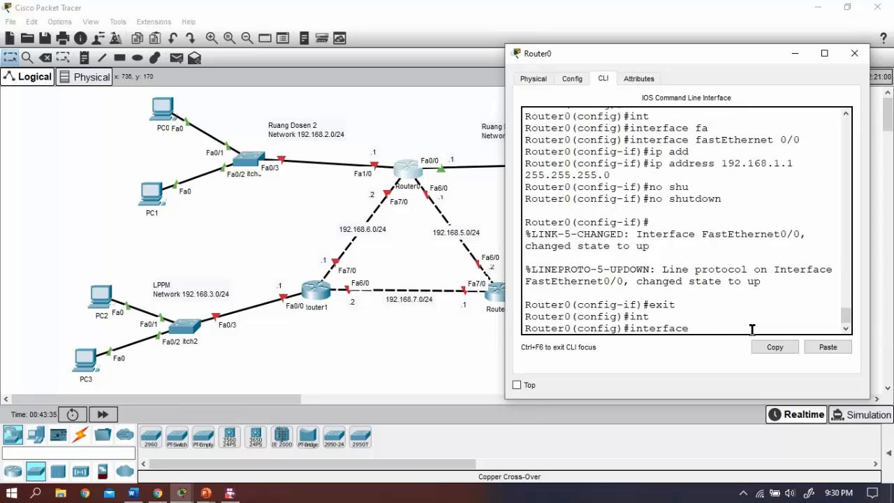
{"action": "type", "text": "fa"}
{"action": "key", "text": "Tab"}
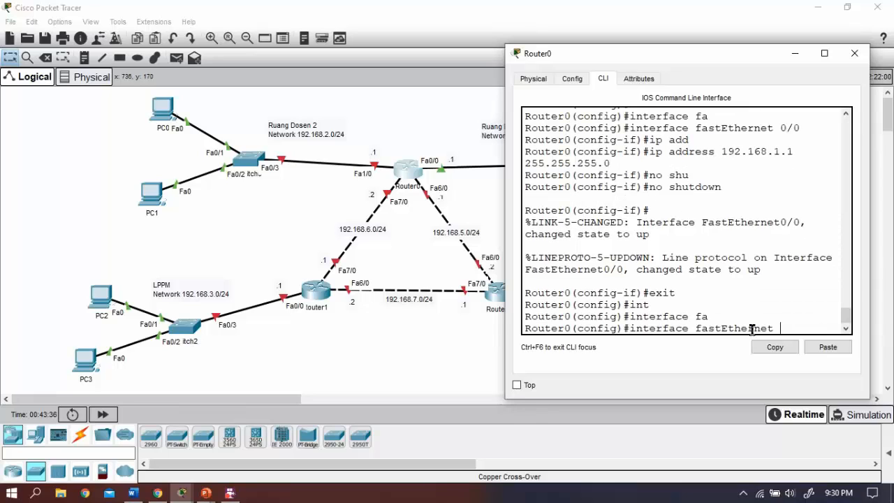
{"action": "type", "text": "1/0"}
{"action": "key", "text": "Return"}
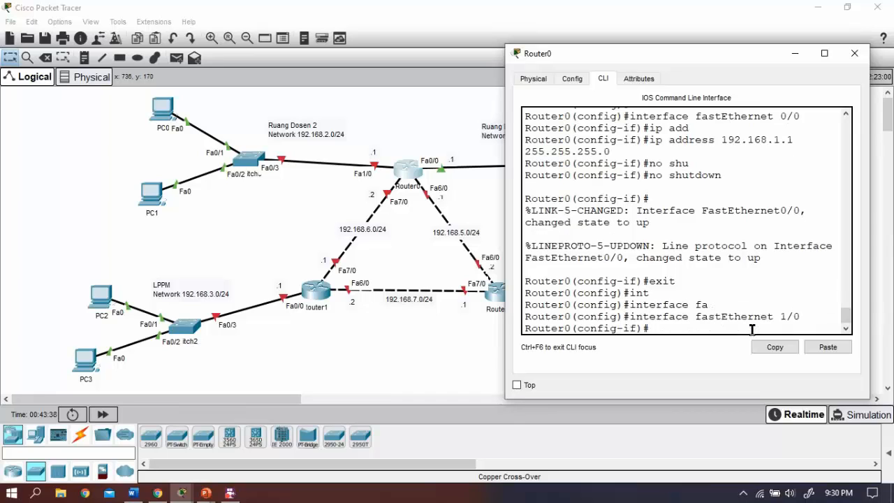
Assign IP address 192.168.2.1 with subnet mask 255.255.255.0 to interface fastEthernet 1/0
{"action": "type", "text": "ip ad"}
{"action": "key", "text": "Tab"}
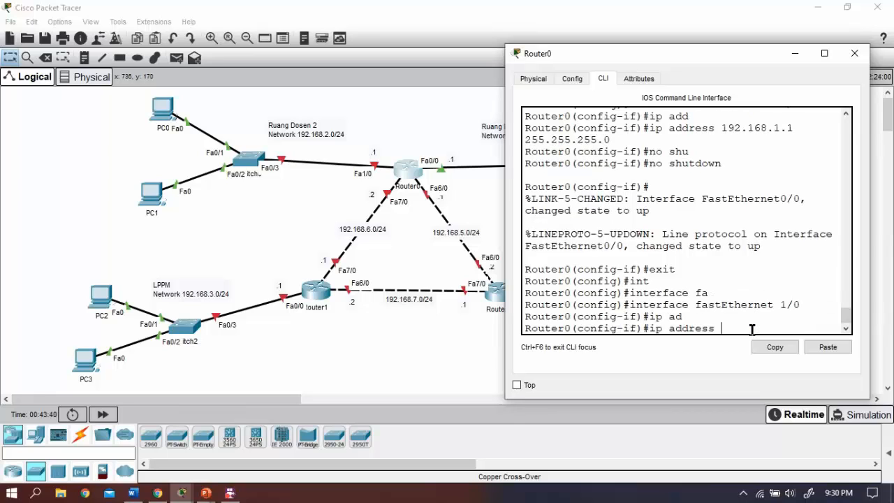
{"action": "type", "text": "192168"}
{"action": "key", "text": "BackSpace"}
{"action": "key", "text": "BackSpace"}
{"action": "key", "text": "BackSpace"}
{"action": "type", "text": ".168.2.1 255.255.255.0"}
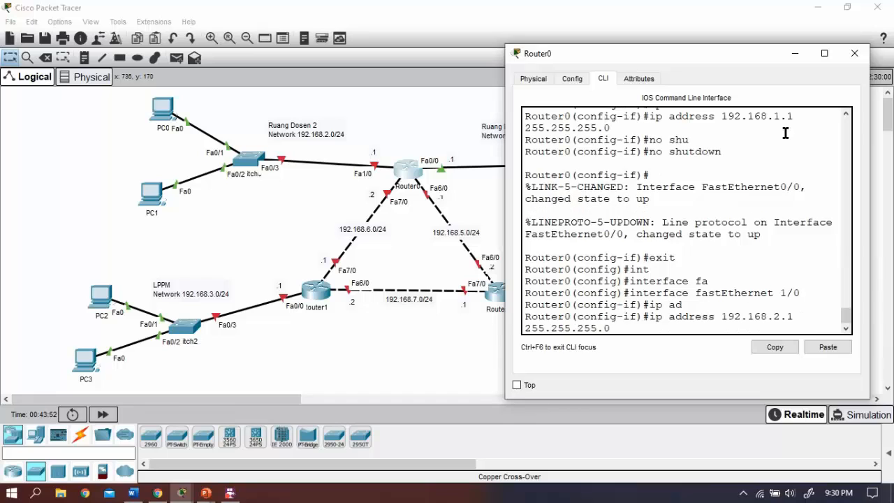
{"action": "key", "text": "Return"}
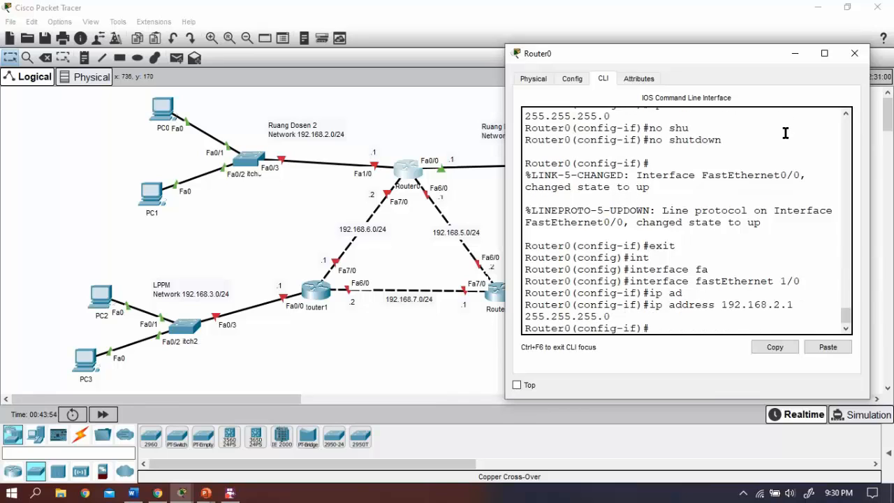
Enable interface fastEthernet 1/0 with "no shutdown"
{"action": "type", "text": "no sh"}
{"action": "key", "text": "Tab"}
{"action": "key", "text": "Return"}
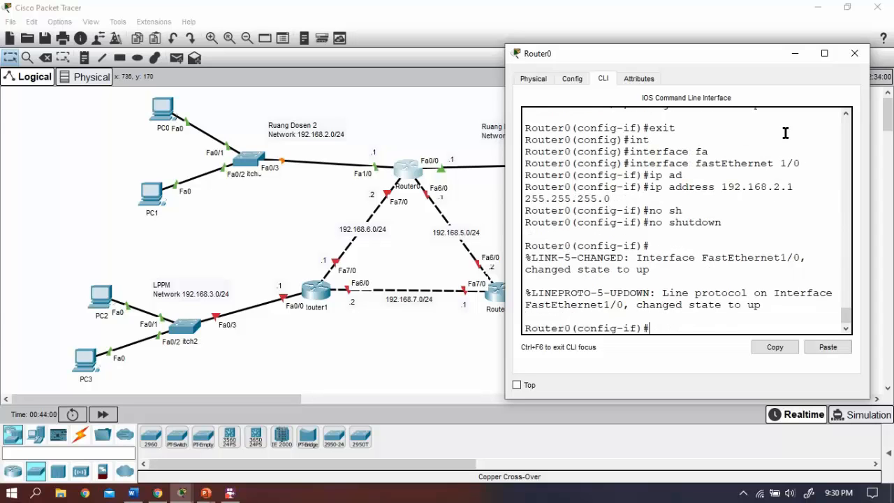
Exit the fastEthernet 1/0 configuration and enter interface configuration for fastEthernet 6/0
{"action": "type", "text": "int"}
{"action": "key", "text": "Return"}
{"action": "type", "text": "i"}
{"action": "key", "text": "BackSpace"}
{"action": "type", "text": "exit"}
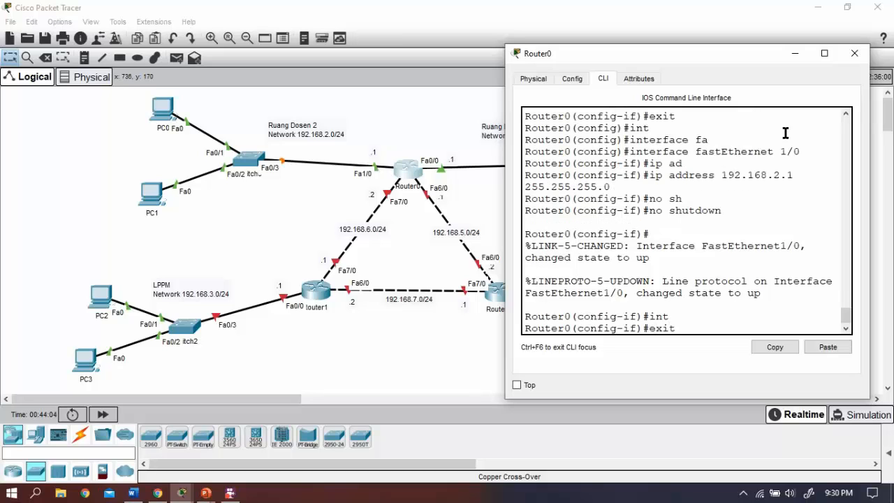
{"action": "key", "text": "Return"}
{"action": "type", "text": "interface"}
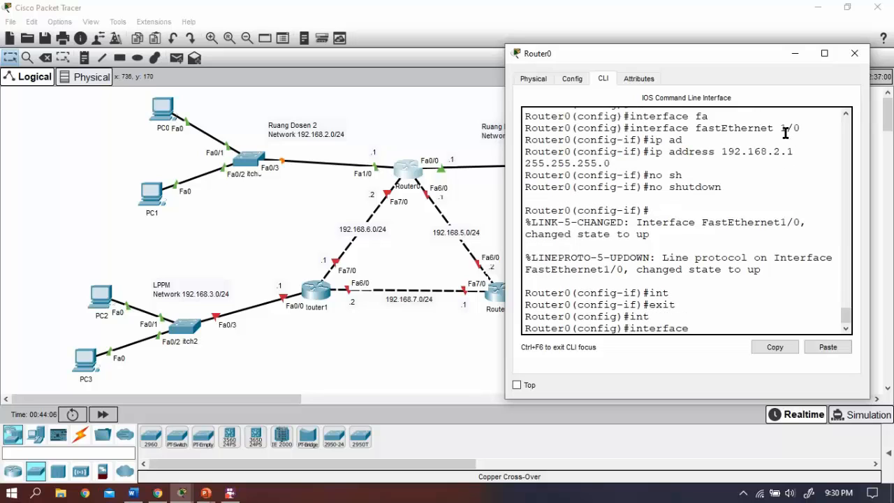
{"action": "type", "text": " fa"}
{"action": "key", "text": "Tab"}
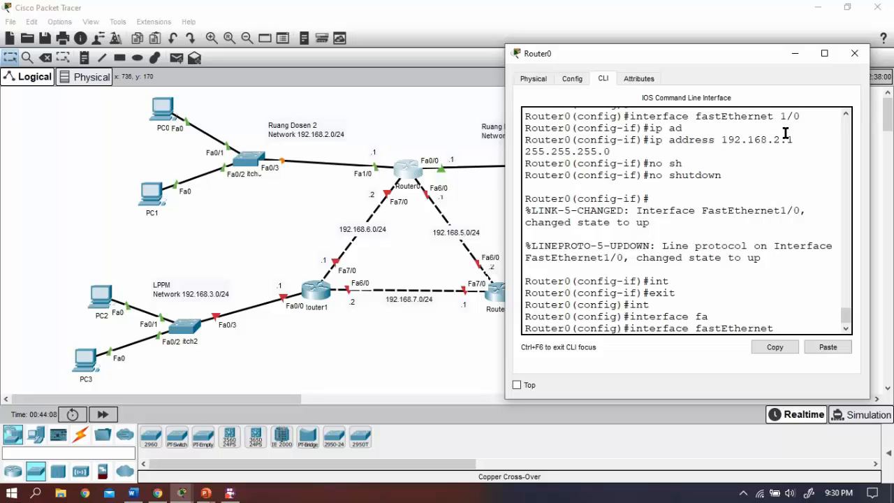
{"action": "type", "text": "6/0"}
{"action": "key", "text": "Return"}
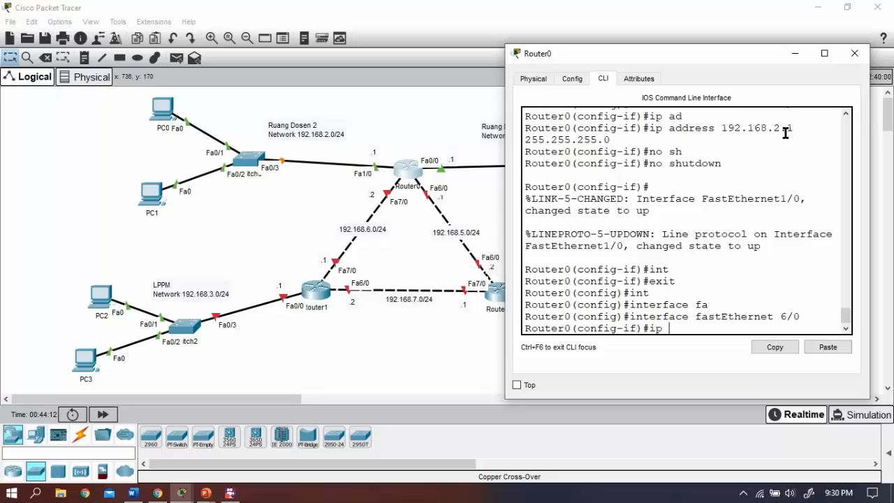
Assign IP address 192.168.5.1 with subnet mask 255.255.255.0 to interface fastEthernet 6/0
{"action": "type", "text": "ip add"}
{"action": "key", "text": "Tab"}
{"action": "type", "text": "192.168"}
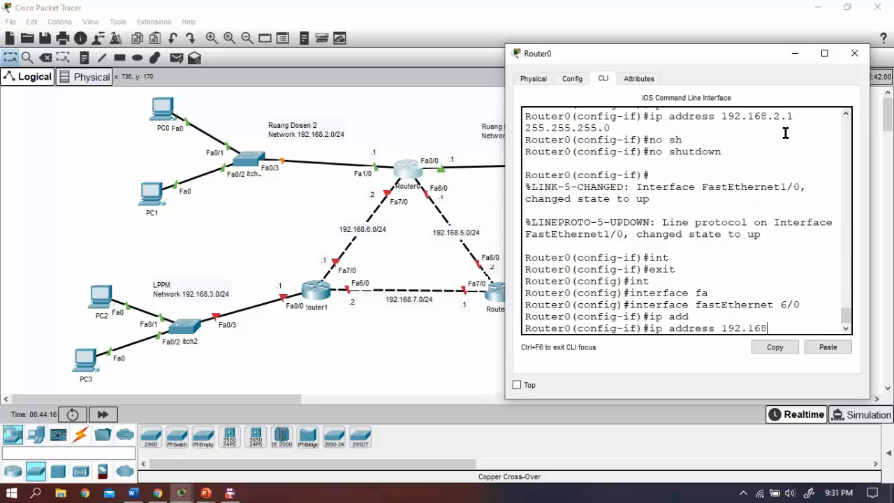
{"action": "type", "text": ".5.1 255.255"}
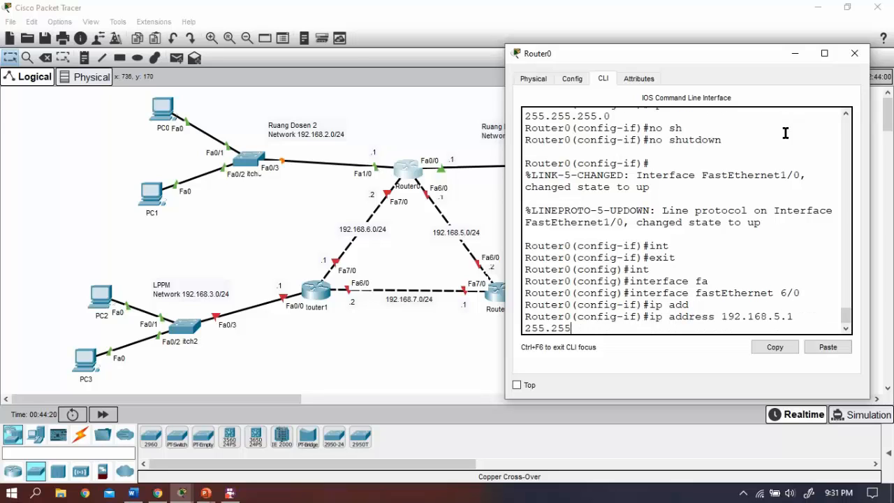
{"action": "type", "text": ".255.0"}
{"action": "key", "text": "Return"}
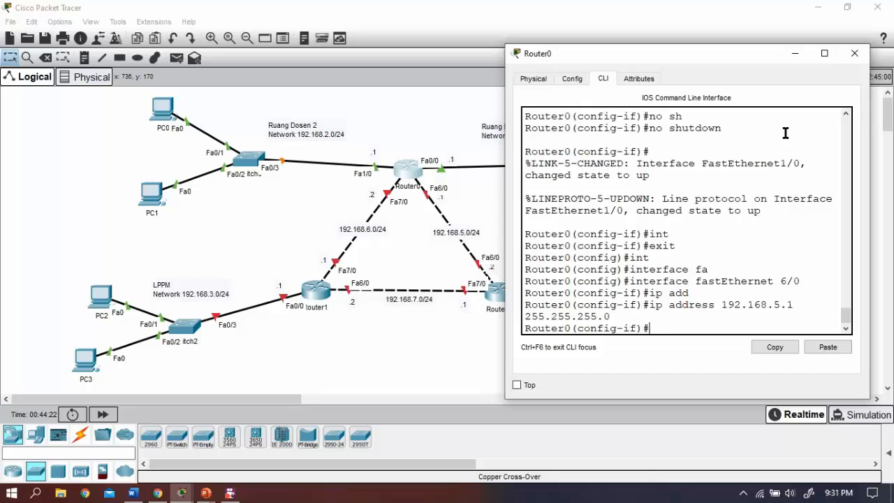
Enable interface fastEthernet 6/0 with "no shutdown"
{"action": "type", "text": "no sh"}
{"action": "key", "text": "Tab"}
{"action": "key", "text": "Return"}
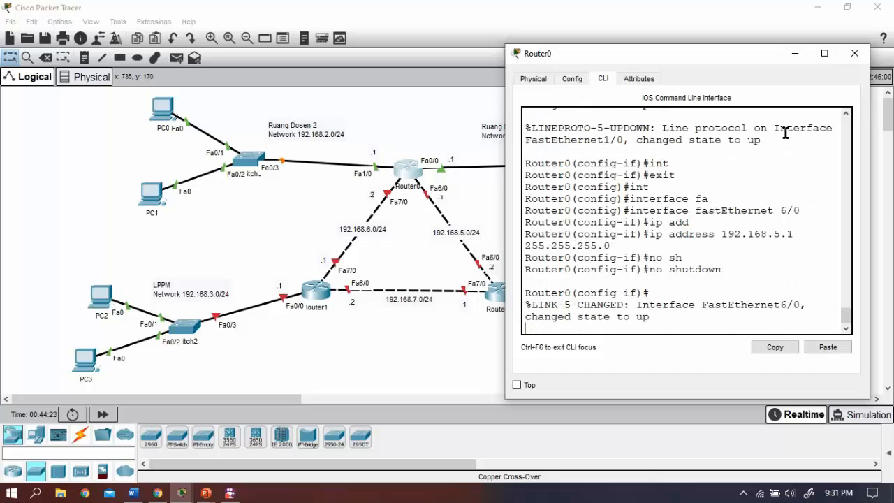
Exit the fastEthernet 6/0 configuration and enter interface configuration for fastEthernet 7/0
{"action": "type", "text": "exit"}
{"action": "key", "text": "Return"}
{"action": "key", "text": "Return"}
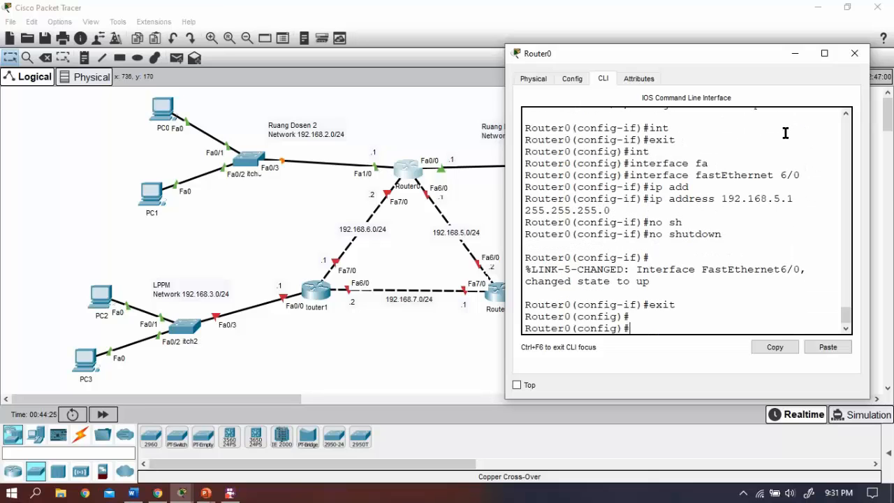
{"action": "type", "text": "int"}
{"action": "key", "text": "Tab"}
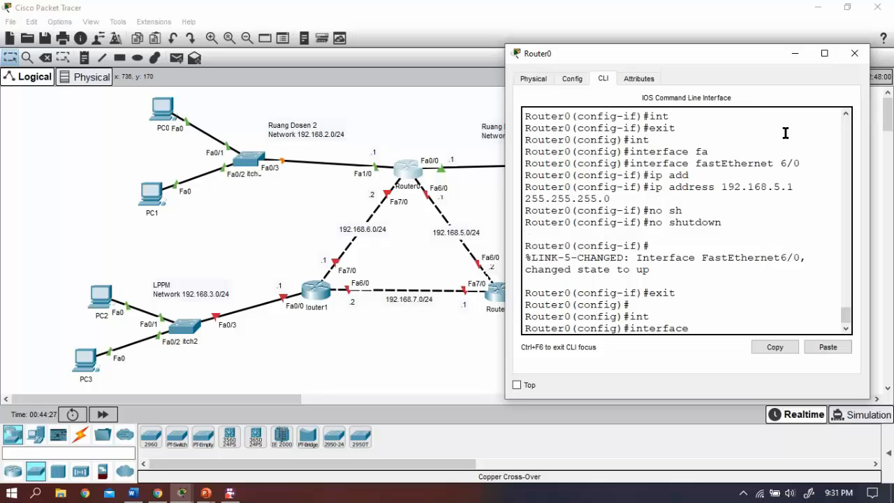
{"action": "type", "text": "7"}
{"action": "key", "text": "BackSpace"}
{"action": "type", "text": "fa"}
{"action": "key", "text": "Tab"}
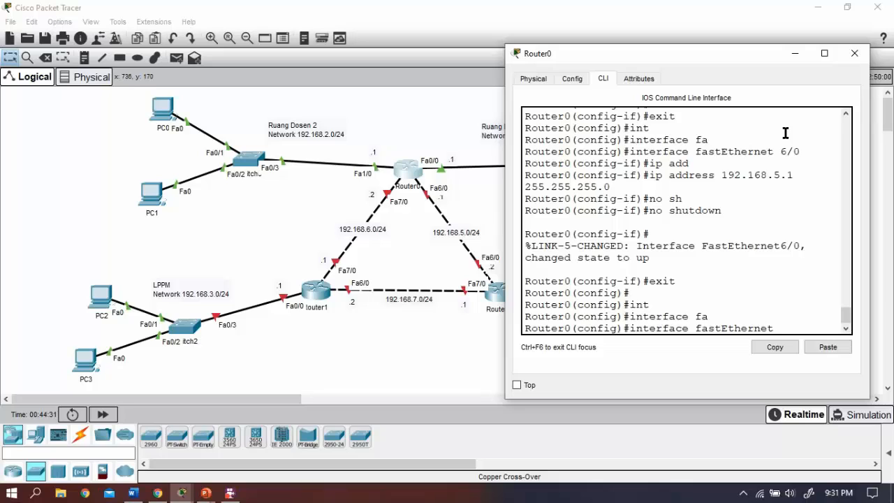
{"action": "type", "text": "7/0"}
{"action": "key", "text": "Return"}
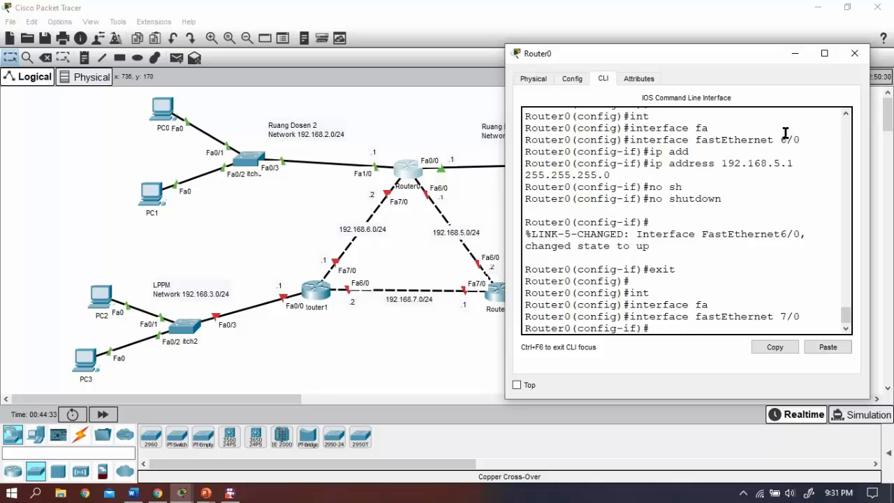
Assign IP address 192.168.6.2 with subnet mask 255.255.255.0 to interface fastEthernet 7/0
{"action": "type", "text": "ip address"}
{"action": "key", "text": "Tab"}
{"action": "type", "text": "dhcp"}
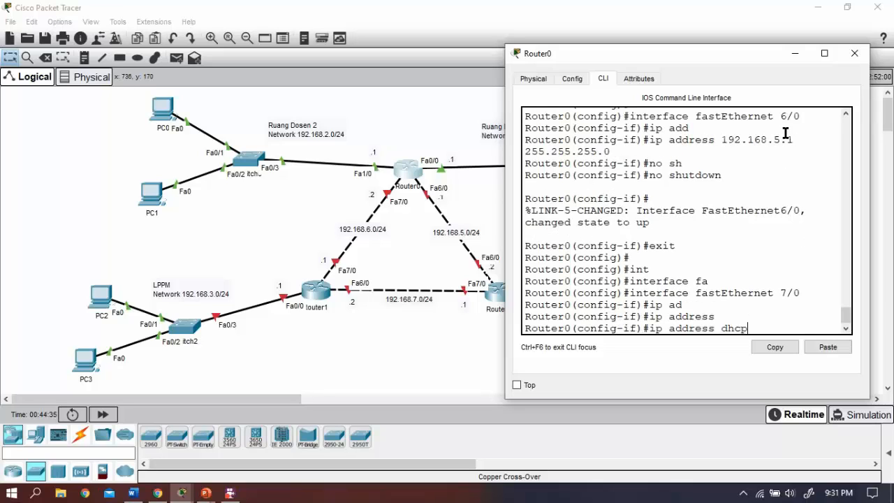
{"action": "key", "text": "BackSpace"}
{"action": "key", "text": "BackSpace"}
{"action": "key", "text": "BackSpace"}
{"action": "key", "text": "BackSpace"}
{"action": "type", "text": "192.168.6.2"}
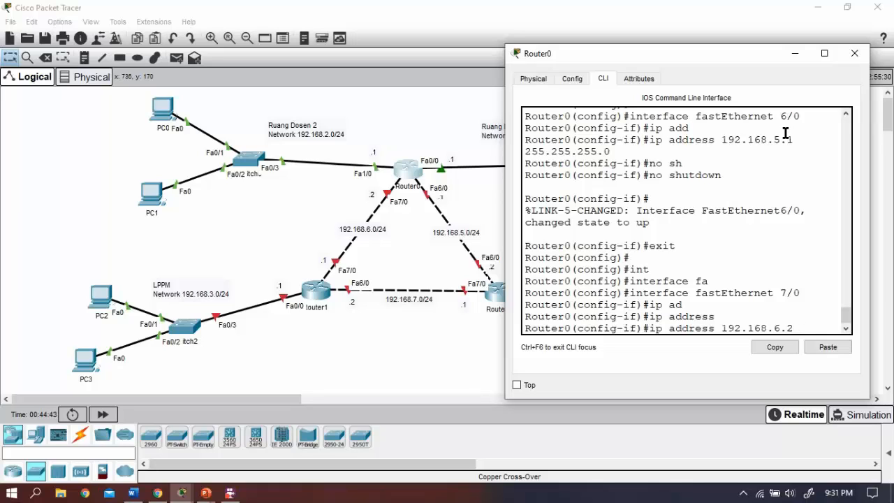
{"action": "type", "text": " 255.255."}
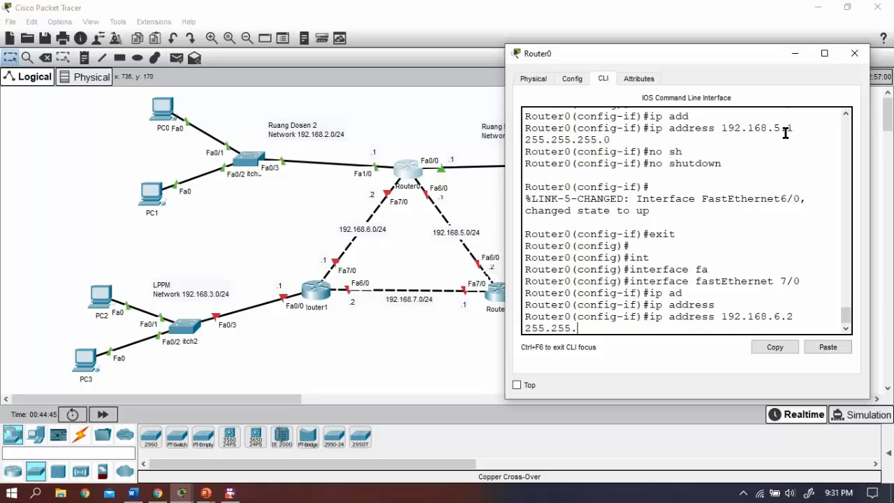
{"action": "type", "text": "255.0"}
{"action": "key", "text": "Return"}
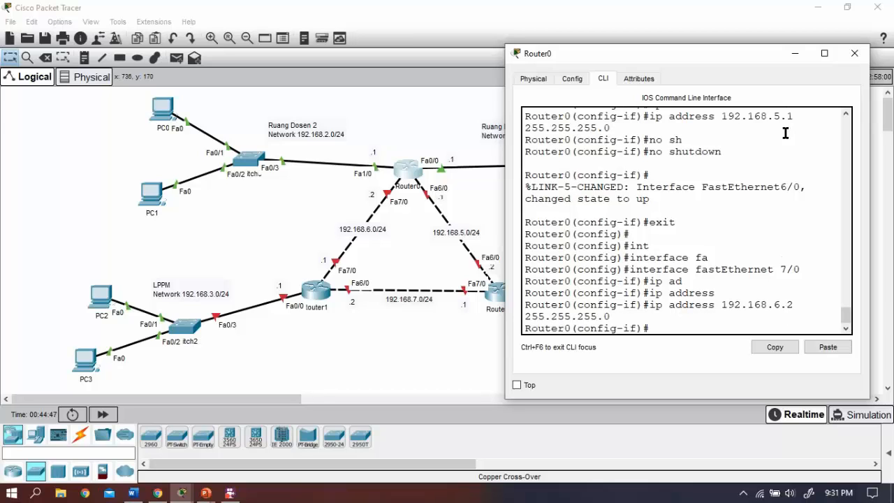
Enable interface fastEthernet 7/0 with the abbreviated command "no sh"
{"action": "type", "text": "no sh"}
{"action": "key", "text": "Return"}
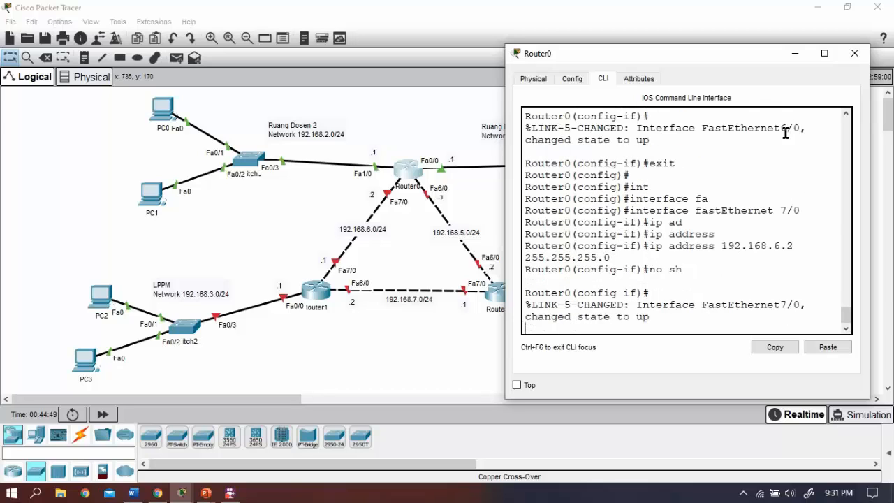
{"action": "key", "text": "Return"}
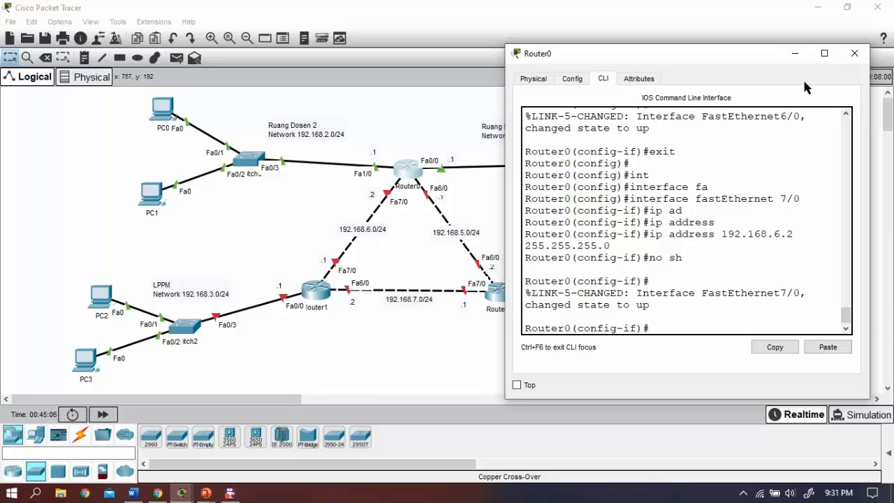
Close Router0's window and open the command line of Router1, placed clear of the topology's router links
{"action": "left_click", "coordinate": [854, 53]}
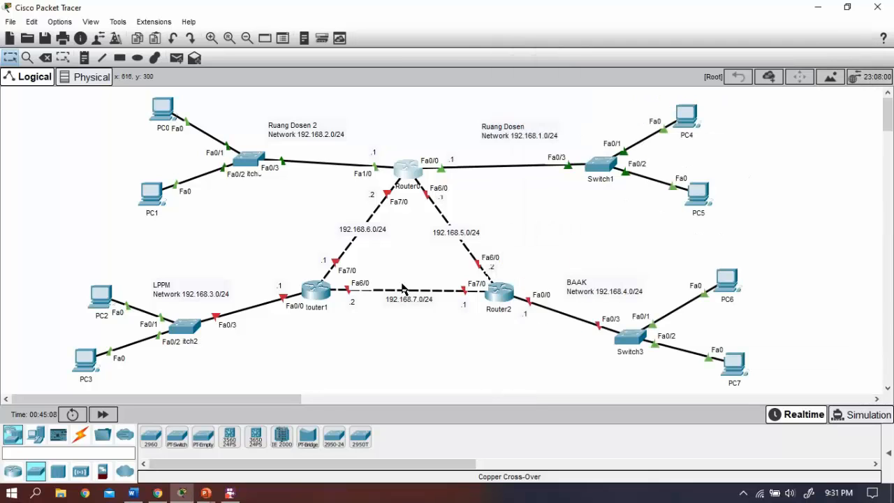
{"action": "left_click", "coordinate": [317, 291]}
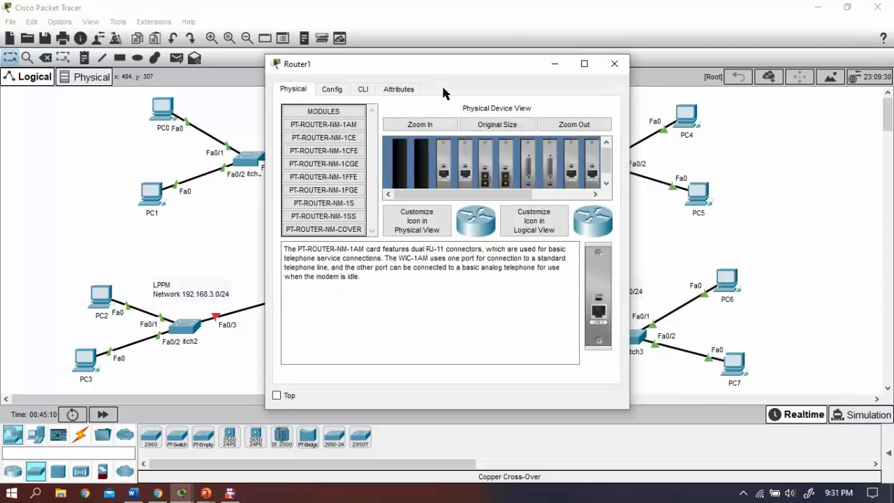
{"action": "left_click_drag", "start_coordinate": [466, 64], "coordinate": [661, 47]}
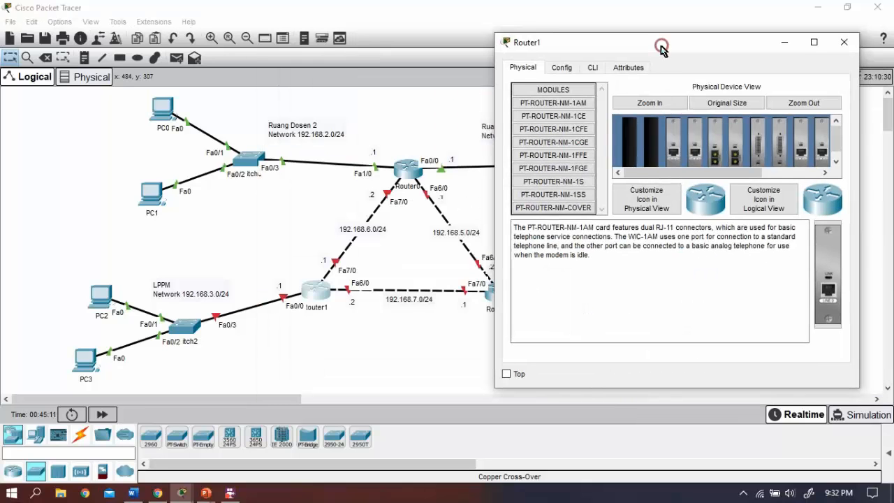
{"action": "left_click", "coordinate": [593, 68]}
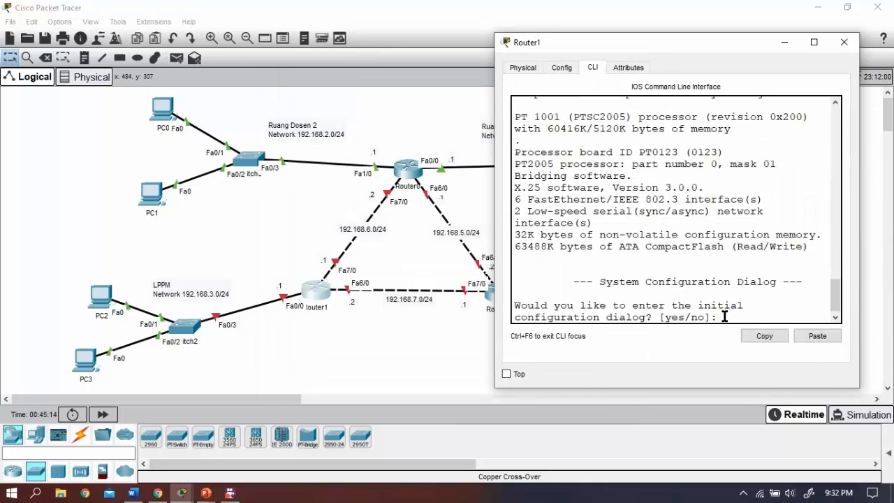
Decline Router1's initial configuration dialog with "no" and start the console session
{"action": "type", "text": "no"}
{"action": "key", "text": "Return"}
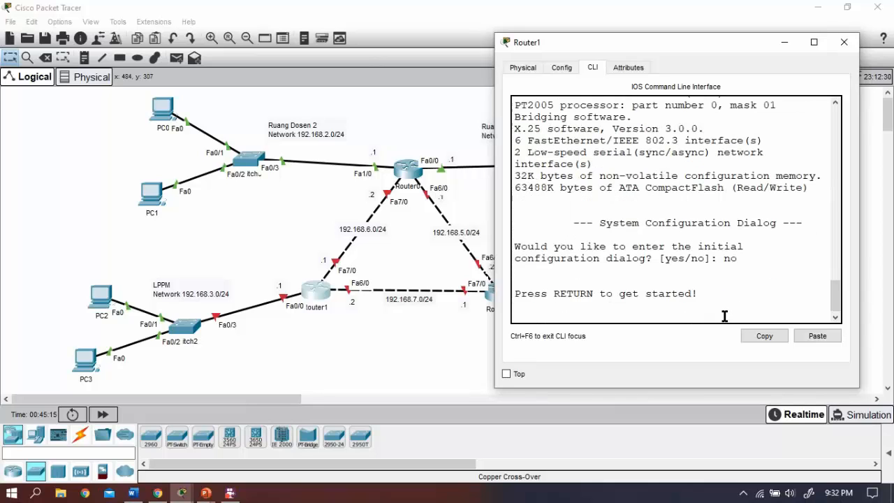
{"action": "key", "text": "Return"}
Enter privileged mode on Router1 with "enable" and global configuration mode with "configure terminal"
{"action": "type", "text": "en"}
{"action": "key", "text": "Tab"}
{"action": "key", "text": "Return"}
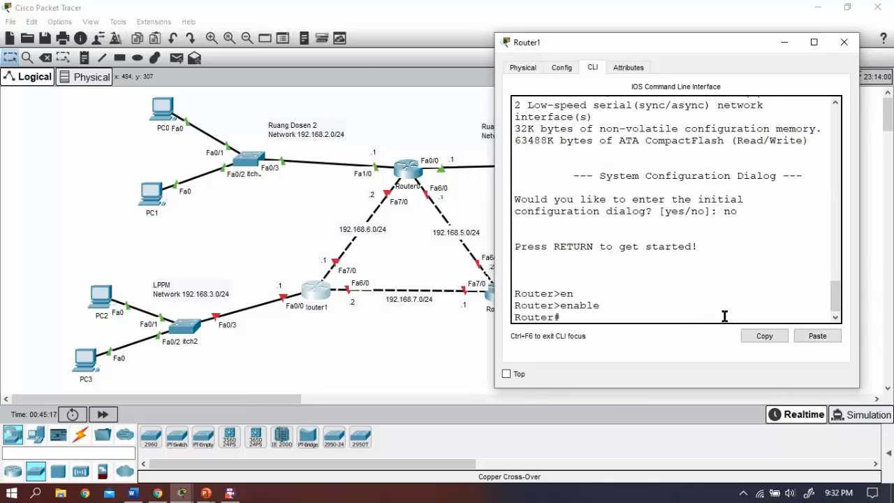
{"action": "type", "text": "conf"}
{"action": "key", "text": "Tab"}
{"action": "type", "text": "term"}
{"action": "key", "text": "Tab"}
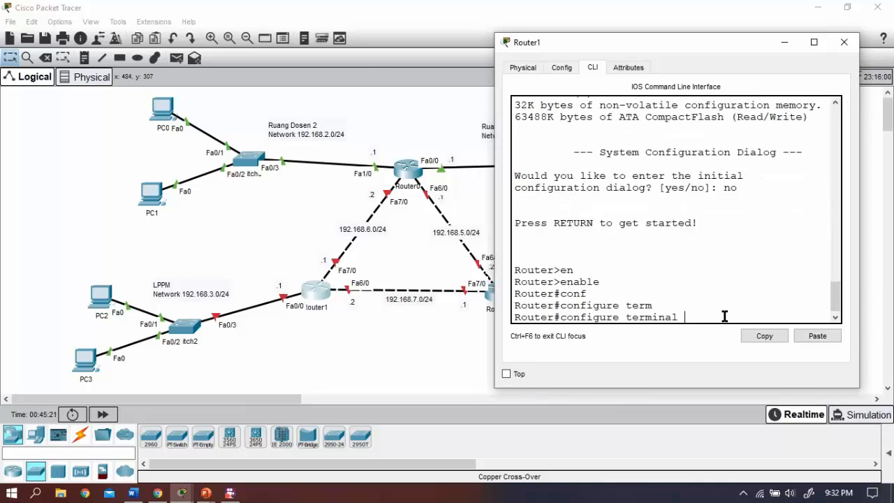
{"action": "key", "text": "Return"}
Set the router's hostname to Router1
{"action": "type", "text": "hostn"}
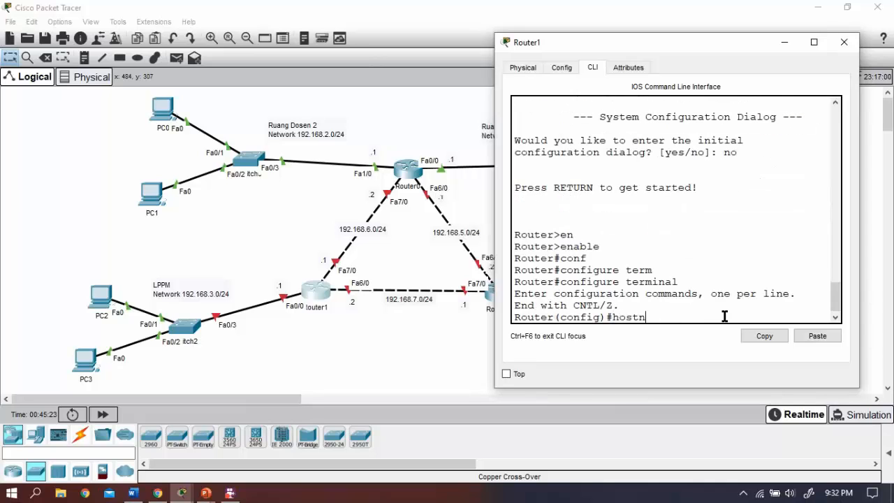
{"action": "key", "text": "Tab"}
{"action": "type", "text": "Route"}
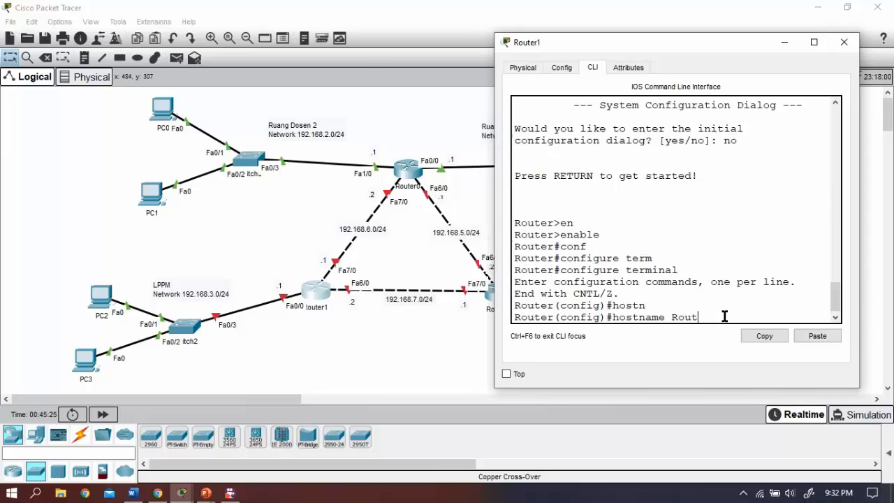
{"action": "type", "text": "r1"}
{"action": "key", "text": "Return"}
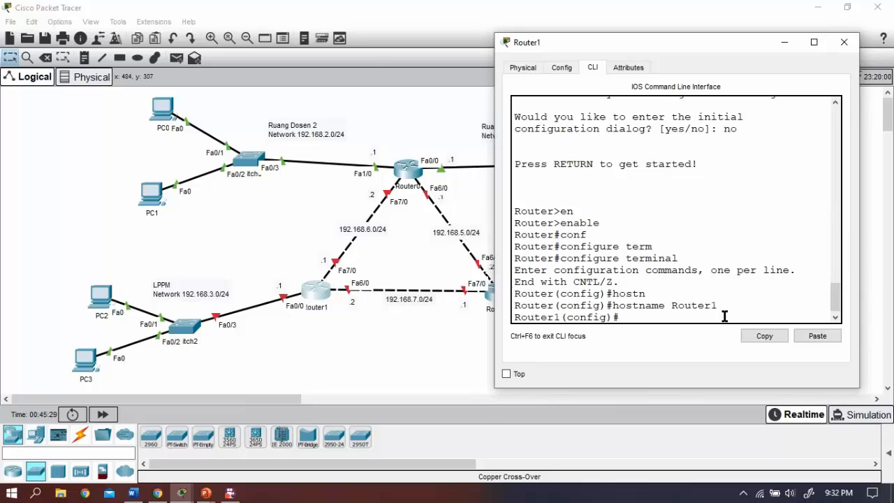
Enter interface configuration for fastEthernet 0/0 on Router1
{"action": "type", "text": "int"}
{"action": "key", "text": "Tab"}
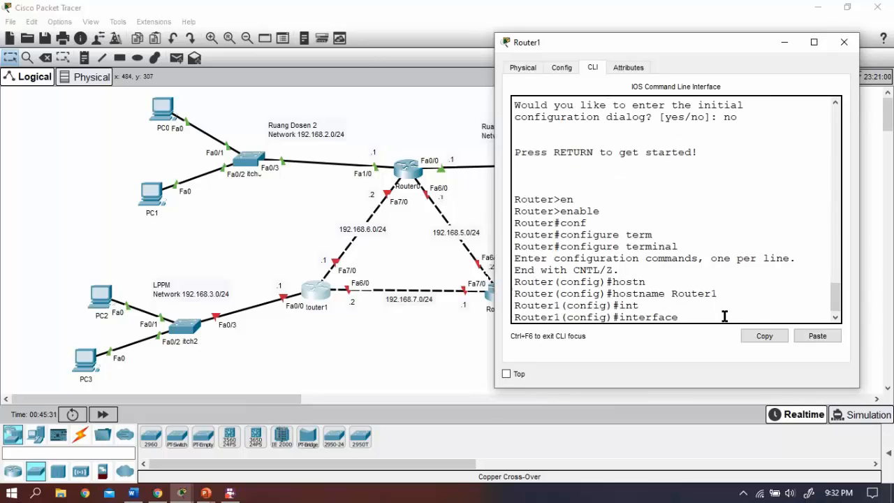
{"action": "type", "text": "fa"}
{"action": "key", "text": "Tab"}
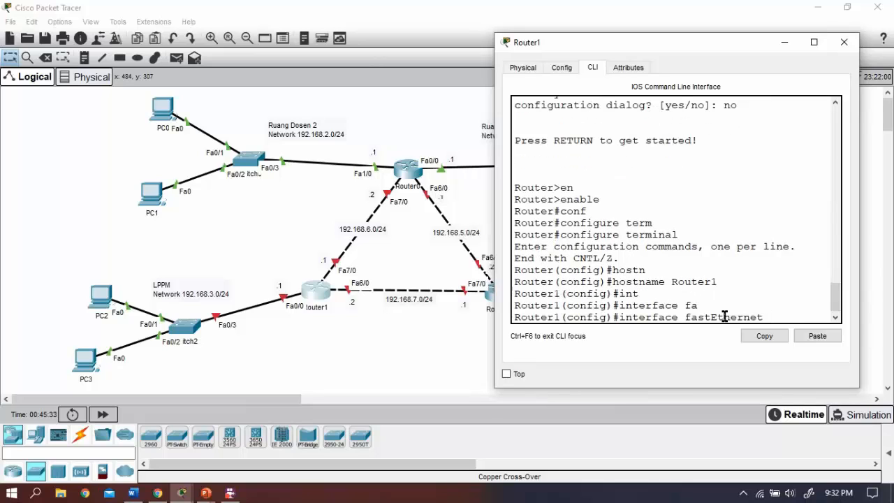
{"action": "type", "text": "0/0"}
{"action": "key", "text": "Return"}
Assign IP address 192.168.3.1 with subnet mask 255.255.255.0 to Router1's interface fastEthernet 0/0
{"action": "type", "text": "ip"}
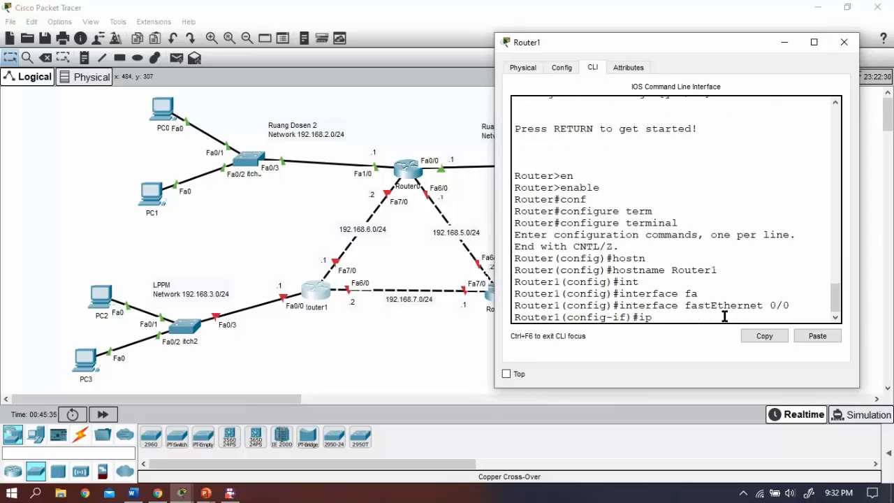
{"action": "type", "text": " ad"}
{"action": "key", "text": "Tab"}
{"action": "type", "text": "192"}
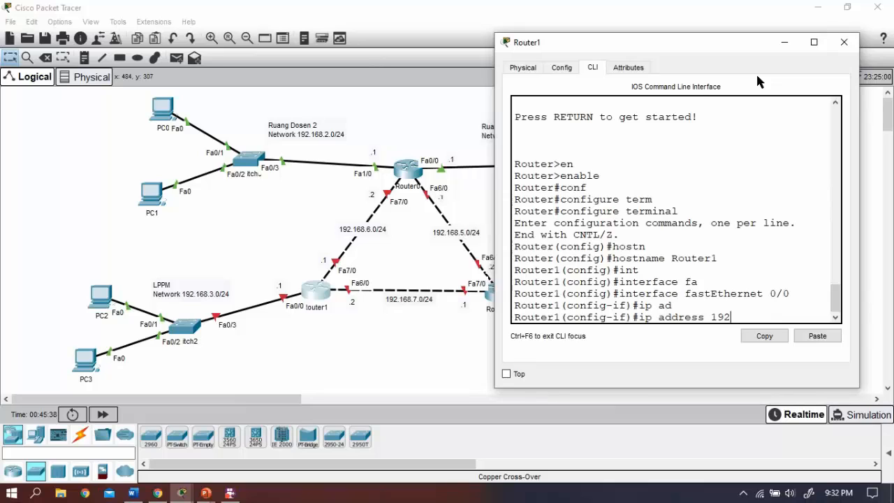
{"action": "type", "text": ".168.3.1 255.255.255"}
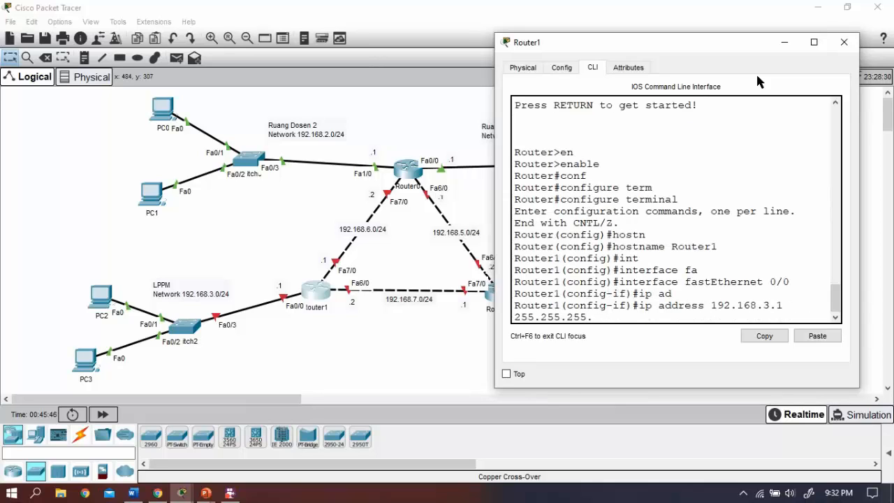
{"action": "type", "text": ".0"}
{"action": "key", "text": "Return"}
Enable Router1's interface fastEthernet 0/0 with "no shutdown"
{"action": "type", "text": "no sh"}
{"action": "key", "text": "Tab"}
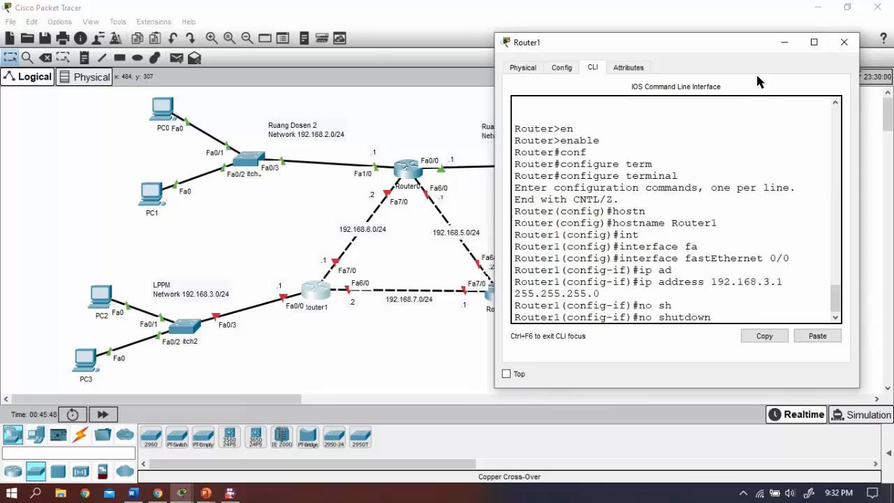
{"action": "key", "text": "Return"}
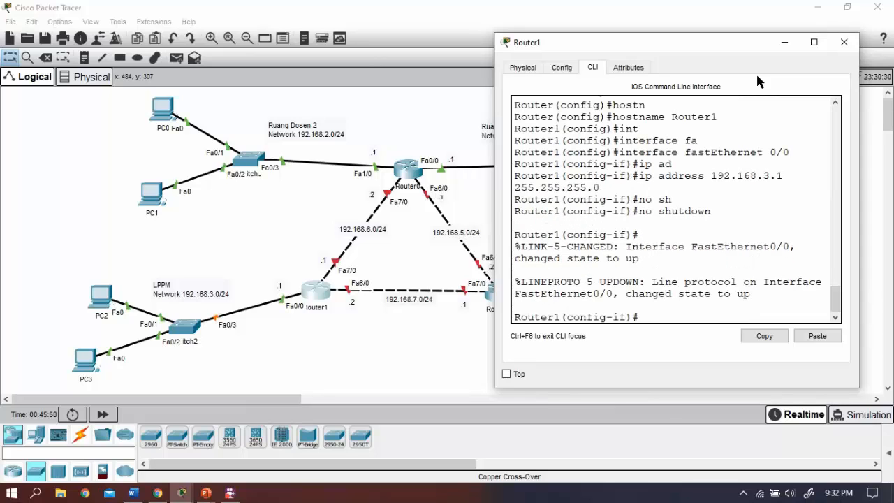
{"action": "type", "text": "int"}
{"action": "key", "text": "Tab"}
{"action": "type", "text": "fa"}
{"action": "key", "text": "Tab"}
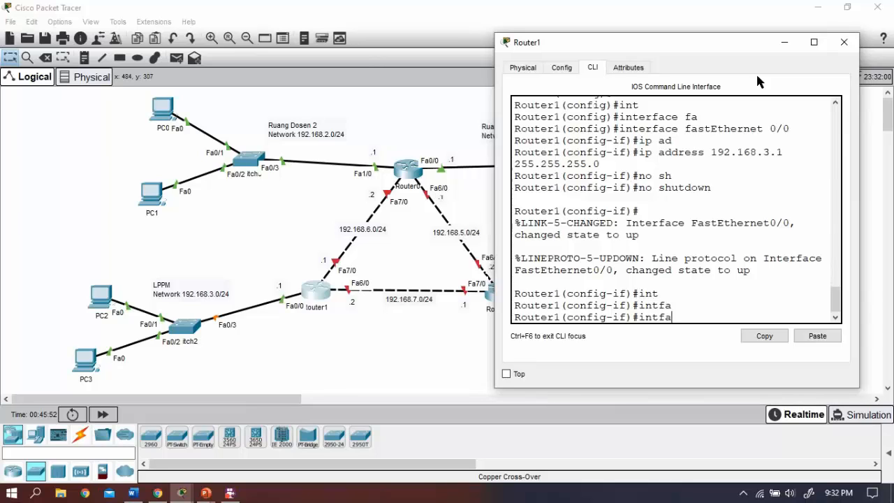
{"action": "key", "text": "BackSpace"}
{"action": "key", "text": "BackSpace"}
{"action": "key", "text": "Tab"}
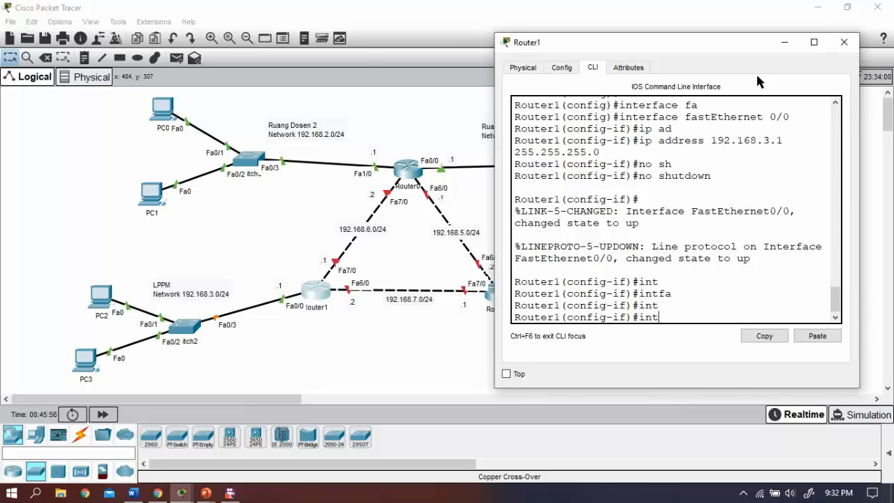
{"action": "key", "text": "BackSpace"}
{"action": "key", "text": "BackSpace"}
{"action": "key", "text": "BackSpace"}
Exit the fastEthernet 0/0 configuration to return to Router1's global configuration mode
{"action": "type", "text": "exi"}
{"action": "key", "text": "Tab"}
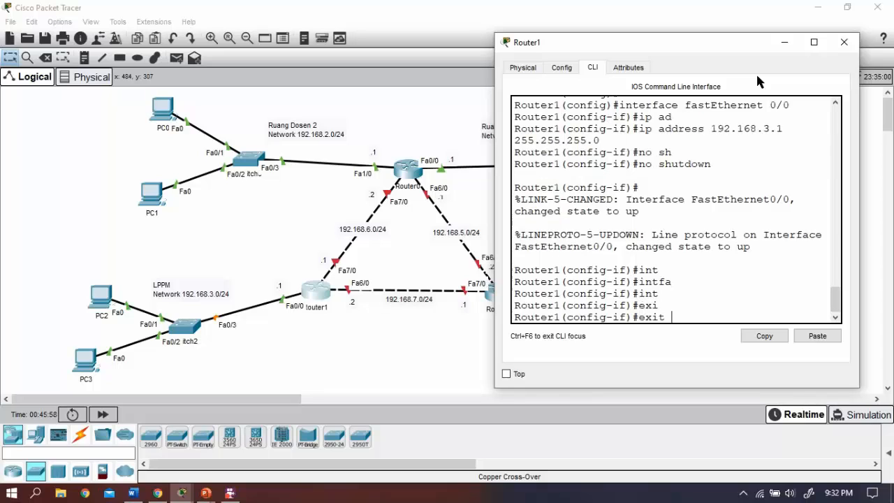
{"action": "type", "text": "in"}
{"action": "key", "text": "BackSpace"}
{"action": "key", "text": "BackSpace"}
{"action": "key", "text": "Return"}
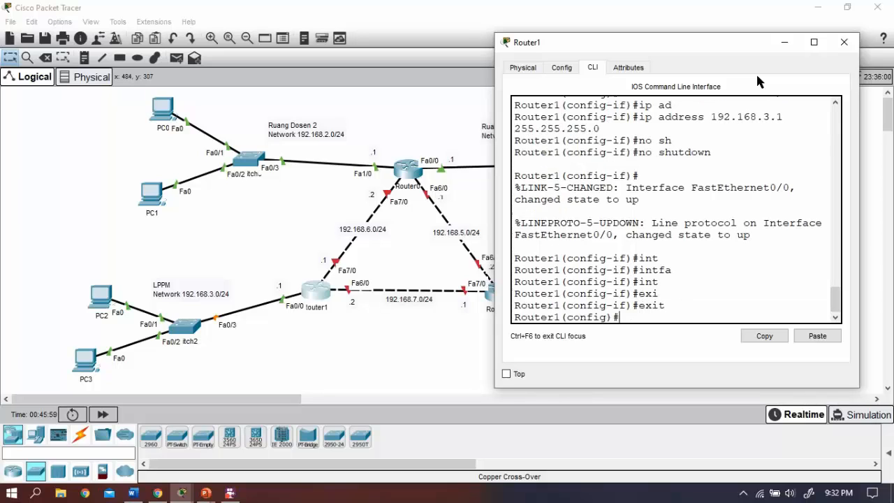
Enter interface configuration for fastEthernet 6/0 on Router1
{"action": "type", "text": "it"}
{"action": "key", "text": "Tab"}
{"action": "key", "text": "BackSpace"}
{"action": "type", "text": "n"}
{"action": "key", "text": "Tab"}
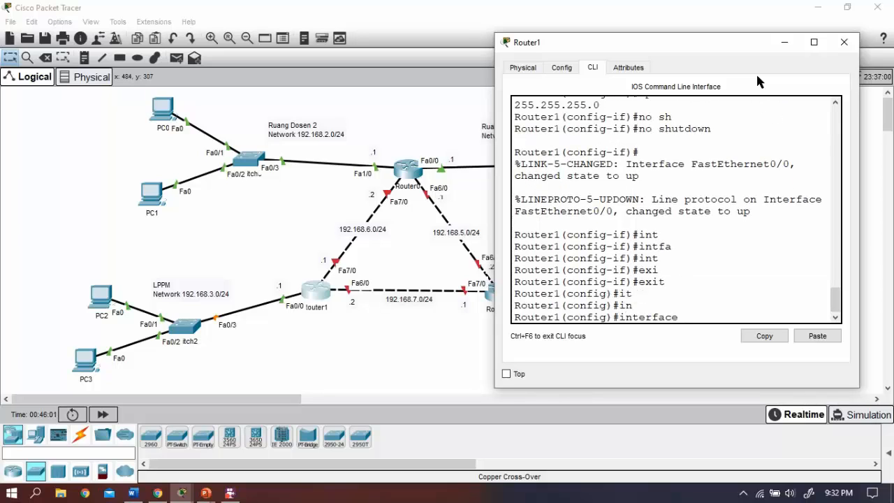
{"action": "type", "text": "fa"}
{"action": "key", "text": "Tab"}
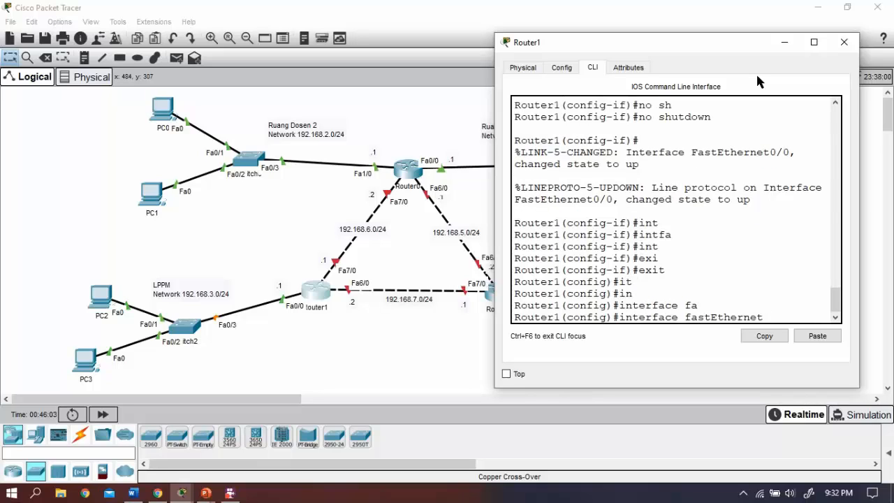
{"action": "type", "text": "6/0"}
{"action": "key", "text": "Return"}
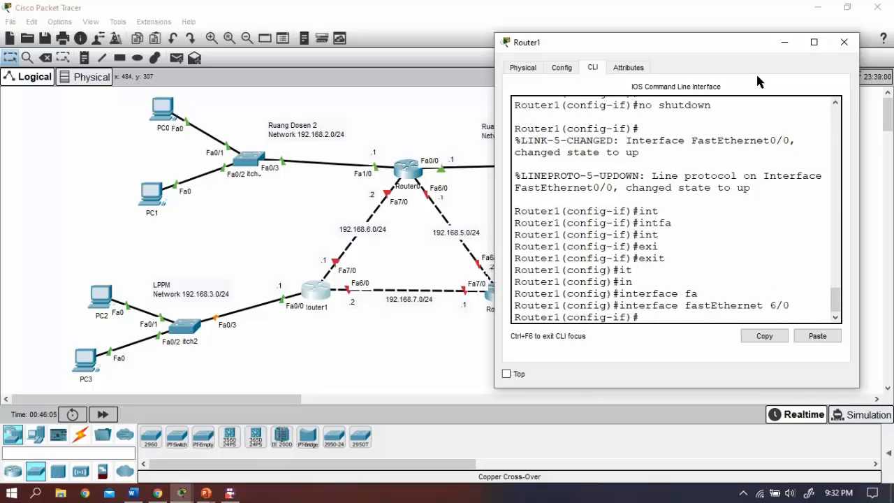
Assign IP address 192.168.7.2 with subnet mask 255.255.255.0 to Router1's interface fastEthernet 6/0
{"action": "type", "text": "ip add"}
{"action": "key", "text": "Tab"}
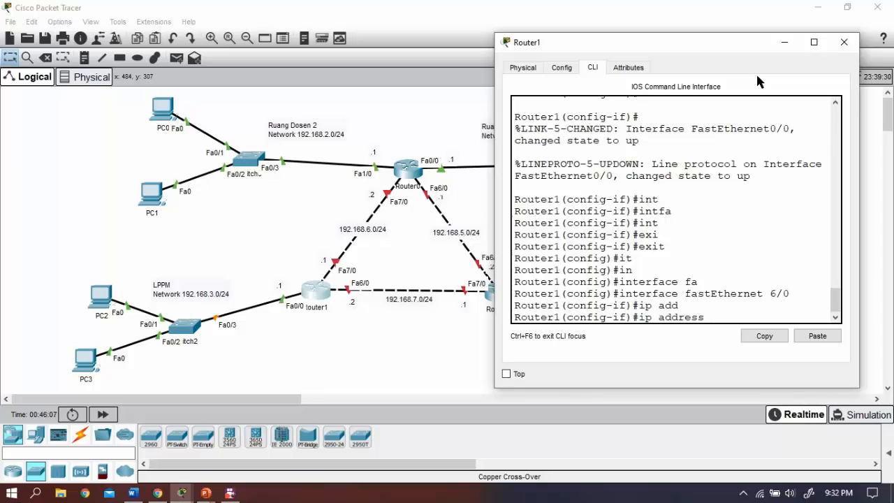
{"action": "type", "text": "192.168.7.2 255"}
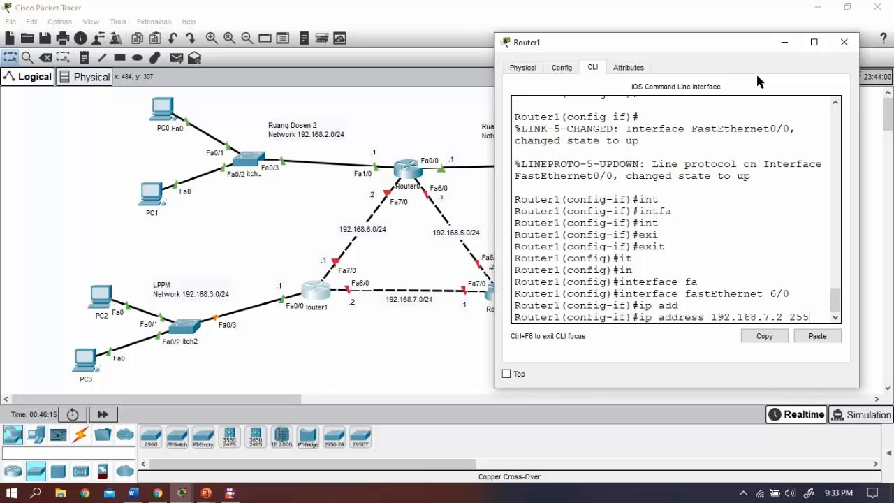
{"action": "type", "text": ".255.255.0"}
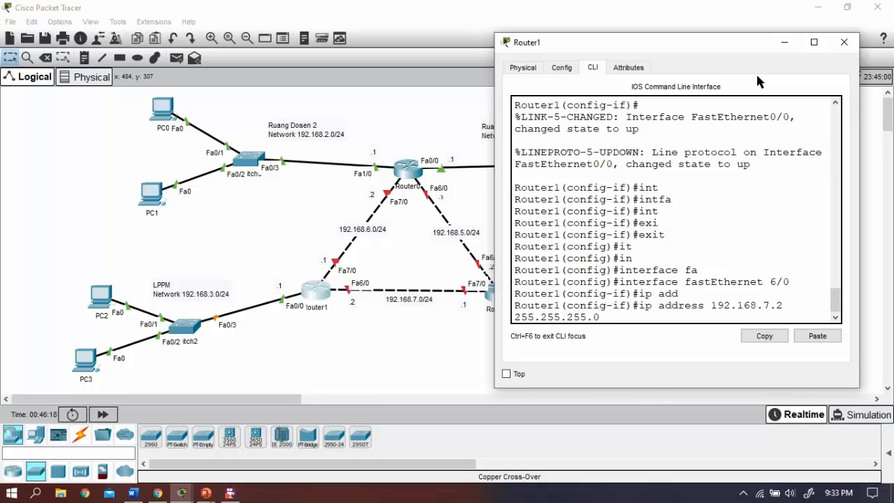
{"action": "key", "text": "Return"}
Enable Router1's interface fastEthernet 6/0 with "no shutdown"
{"action": "type", "text": "no"}
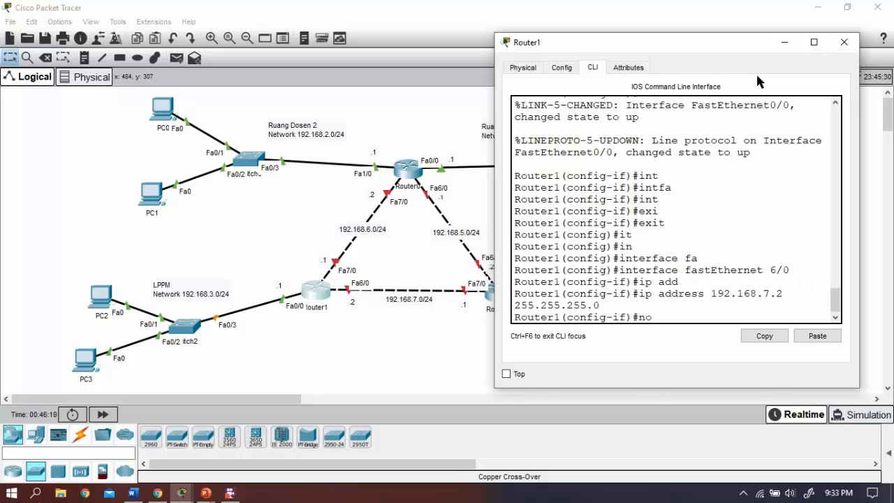
{"action": "type", "text": " sh"}
{"action": "key", "text": "Tab"}
{"action": "key", "text": "Return"}
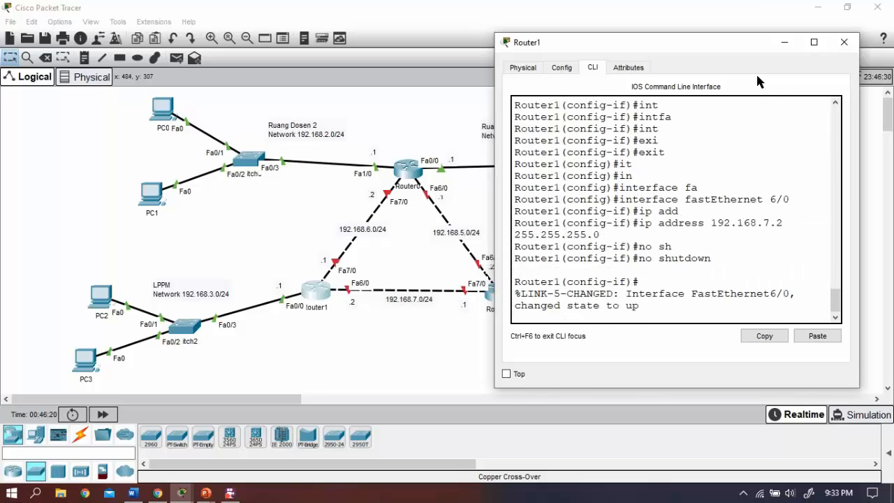
{"action": "key", "text": "Return"}
Exit the fastEthernet 6/0 configuration to return to Router1's global configuration mode
{"action": "type", "text": "ex"}
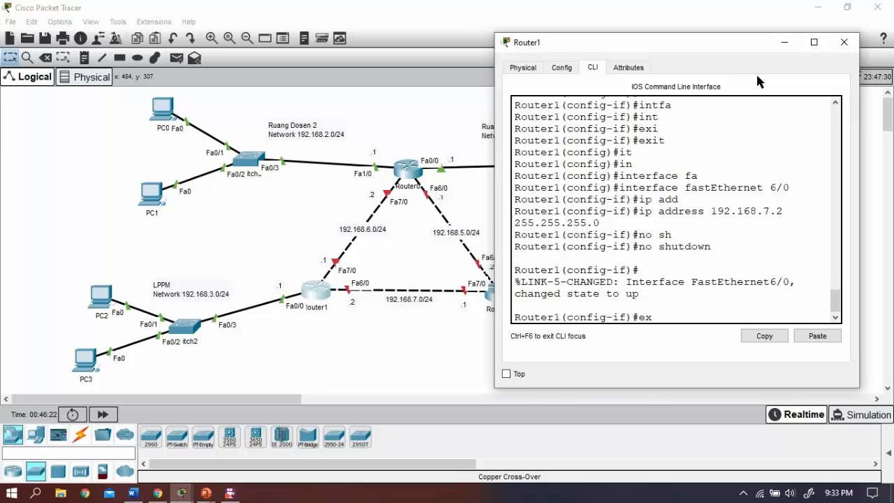
{"action": "type", "text": "ti"}
{"action": "key", "text": "Return"}
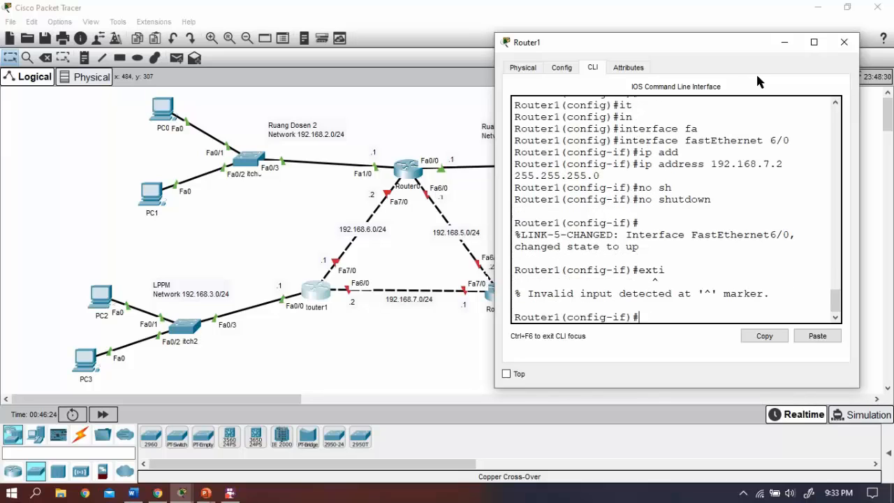
{"action": "type", "text": "exit"}
{"action": "key", "text": "Return"}
{"action": "key", "text": "Return"}
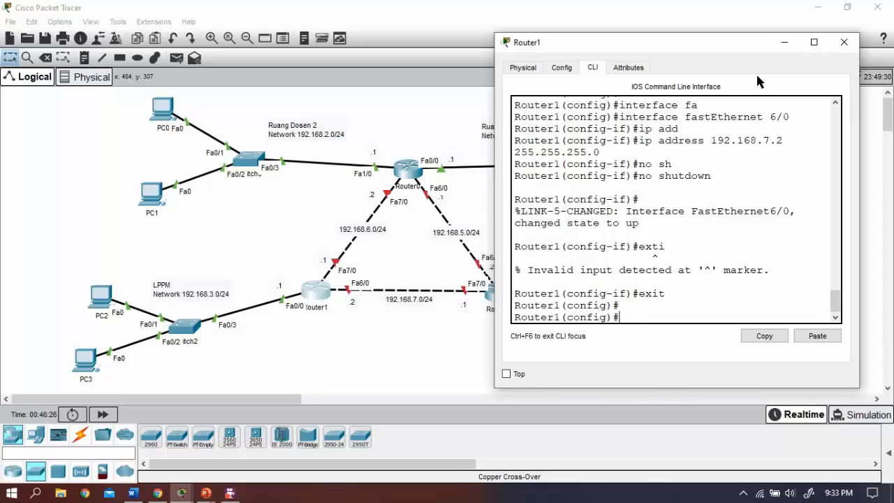
Enter interface configuration for fastEthernet 7/0 on Router1
{"action": "type", "text": "int"}
{"action": "key", "text": "Tab"}
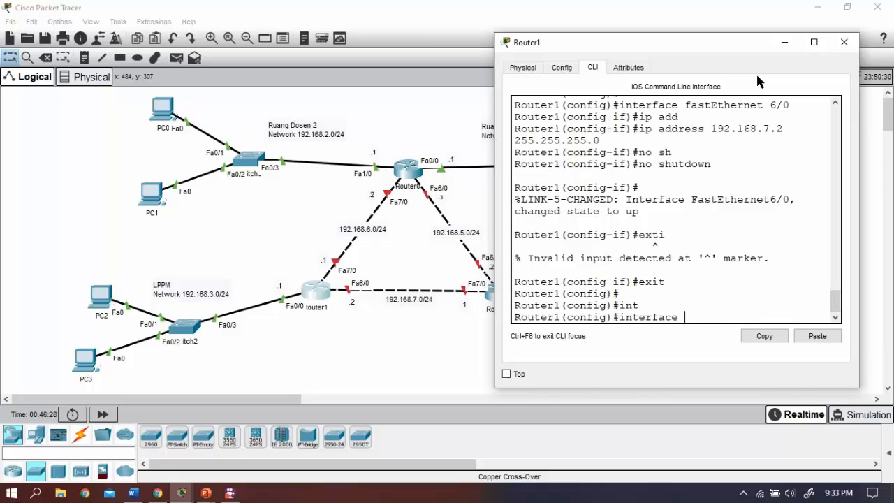
{"action": "type", "text": "fa"}
{"action": "key", "text": "Tab"}
{"action": "type", "text": "7/0"}
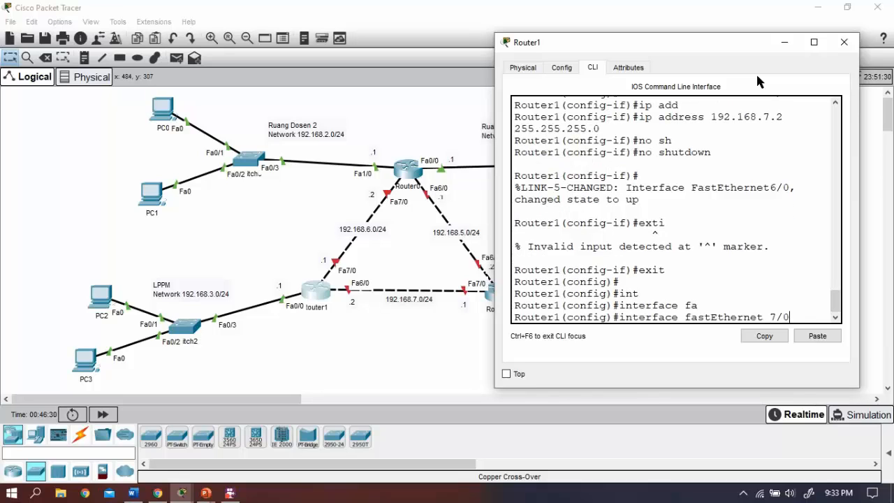
{"action": "key", "text": "Return"}
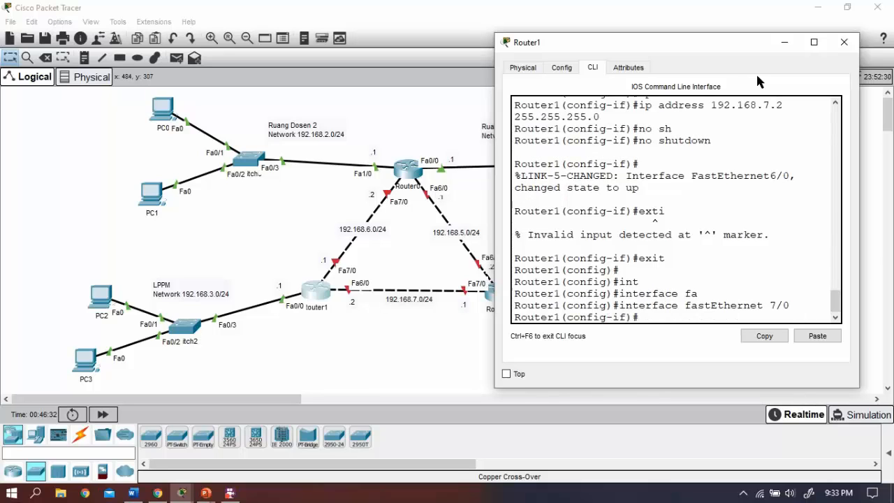
Assign IP address 192.168.6.1 with subnet mask 255.255.255.0 to Router1's interface fastEthernet 7/0
{"action": "type", "text": "ip add"}
{"action": "key", "text": "Tab"}
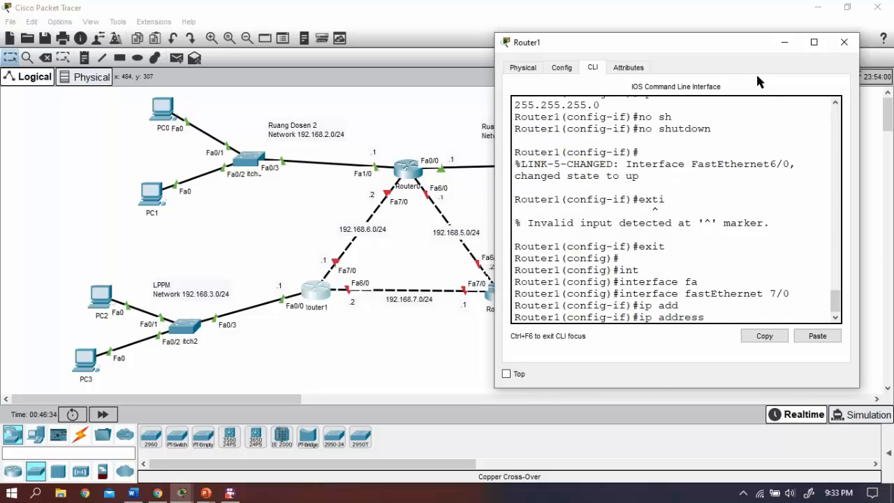
{"action": "type", "text": "192.168.6.1 255.255"}
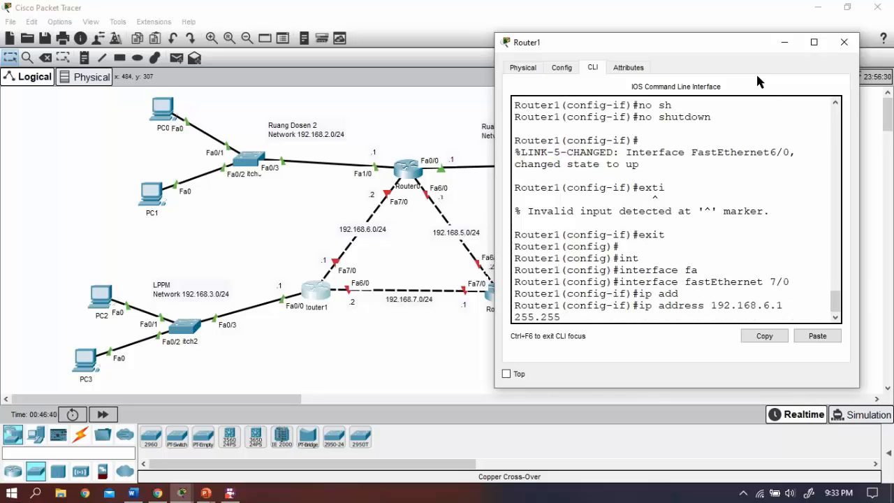
{"action": "type", "text": ".255.0"}
{"action": "key", "text": "Return"}
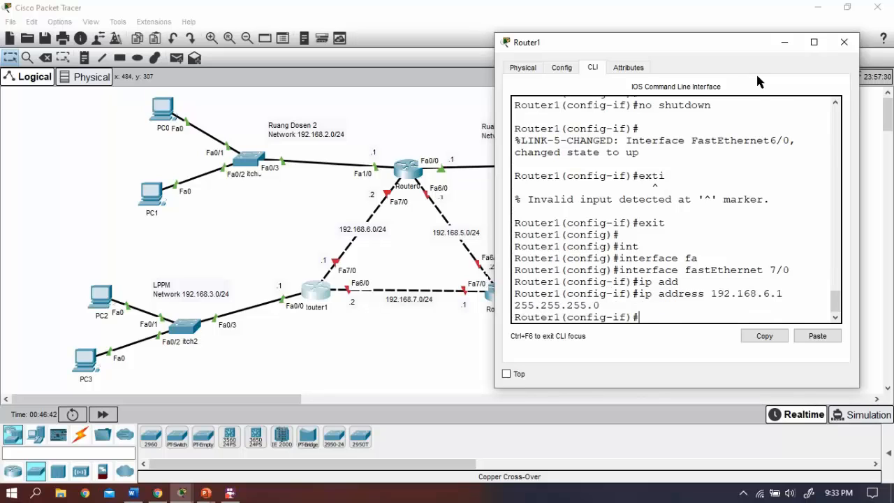
Enable Router1's interface fastEthernet 7/0 with "no shutdown" and close the Router1 window
{"action": "type", "text": "no shu"}
{"action": "key", "text": "Tab"}
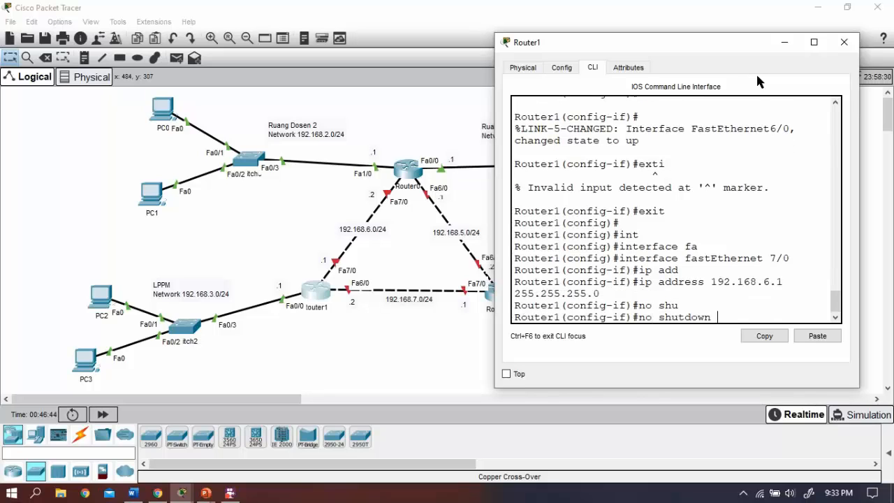
{"action": "key", "text": "Return"}
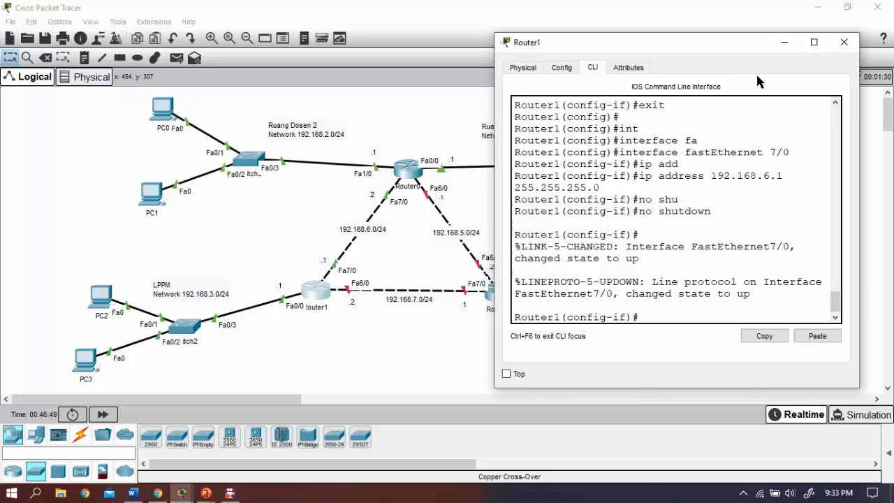
{"action": "left_click", "coordinate": [842, 43]}
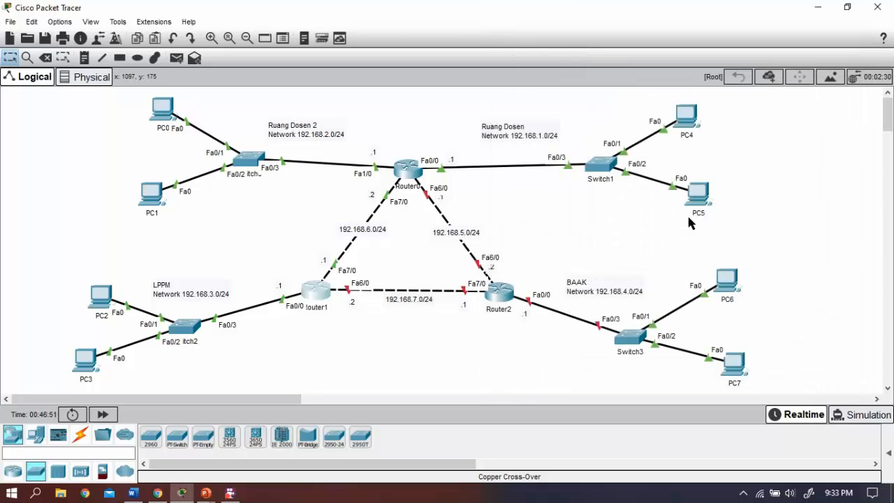
Open Router2's command line beside the topology and answer "no" to the initial configuration dialog
{"action": "left_click", "coordinate": [512, 296]}
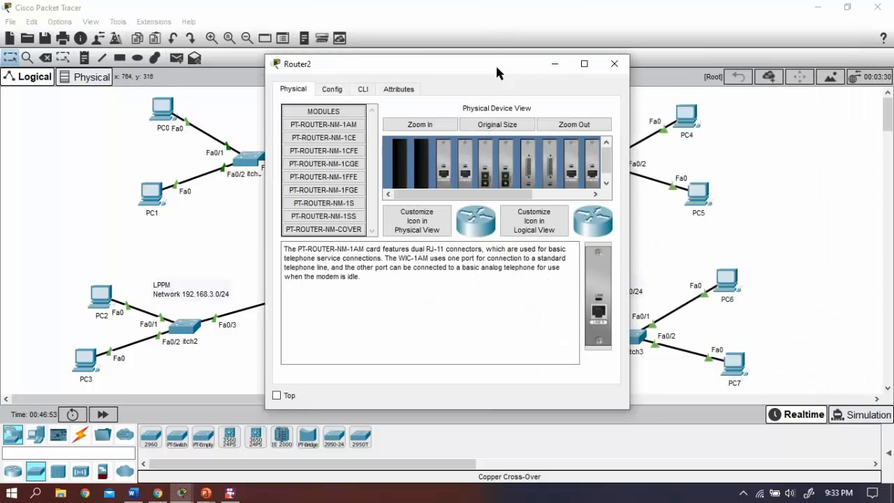
{"action": "left_click_drag", "start_coordinate": [497, 73], "coordinate": [266, 45]}
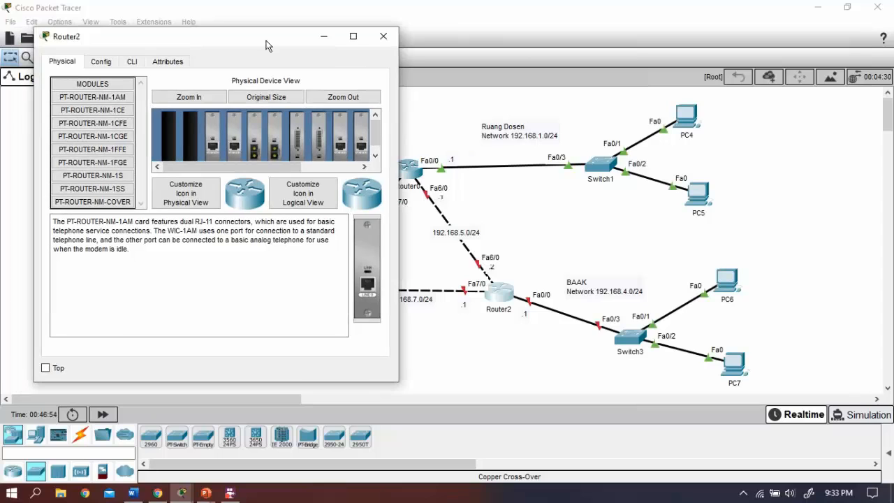
{"action": "left_click", "coordinate": [132, 62]}
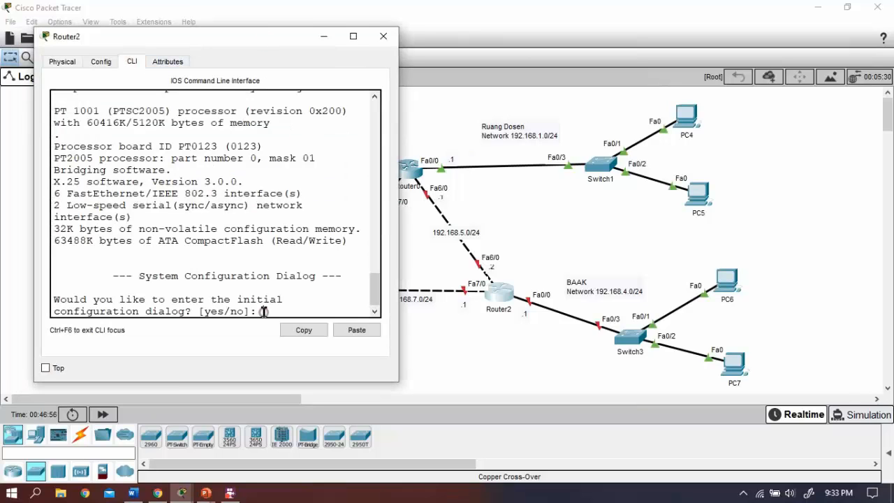
{"action": "type", "text": "no"}
{"action": "key", "text": "Return"}
{"action": "key", "text": "Return"}
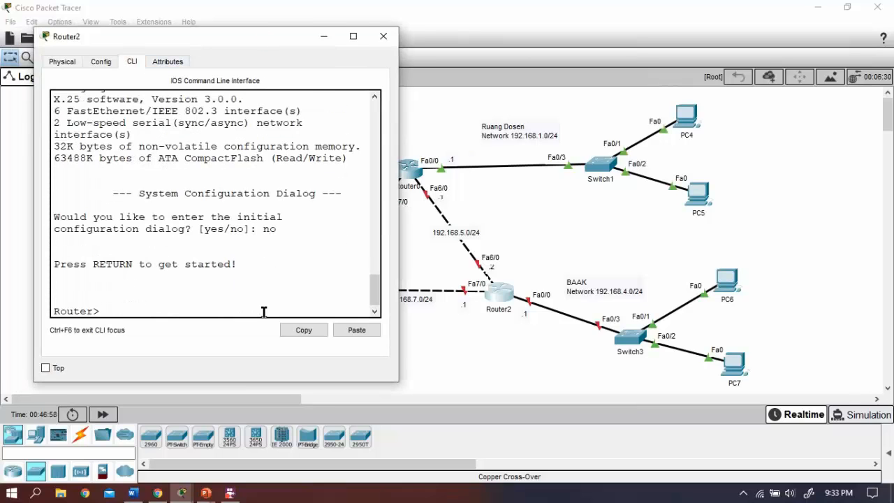
Enter privileged mode with "enable" and global configuration mode with "configure terminal" on Router2
{"action": "type", "text": "en"}
{"action": "key", "text": "Tab"}
{"action": "key", "text": "Return"}
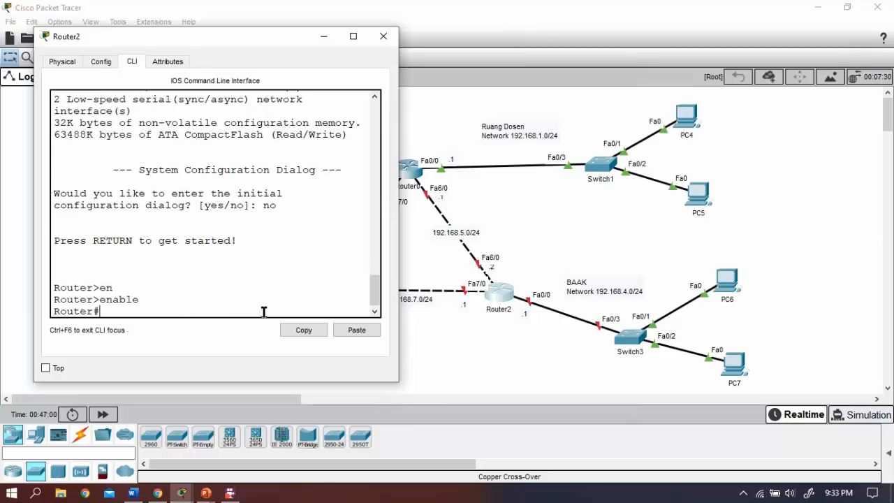
{"action": "type", "text": "conf"}
{"action": "key", "text": "Tab"}
{"action": "type", "text": "ter"}
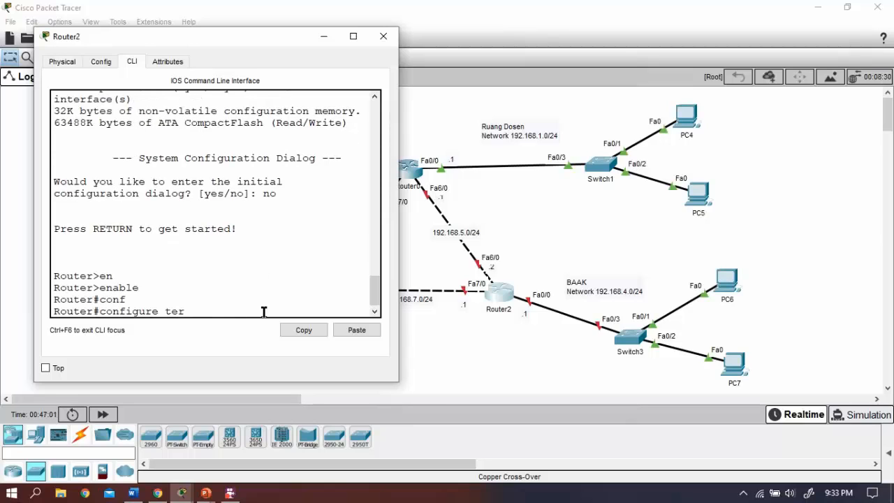
{"action": "key", "text": "Tab"}
{"action": "key", "text": "Return"}
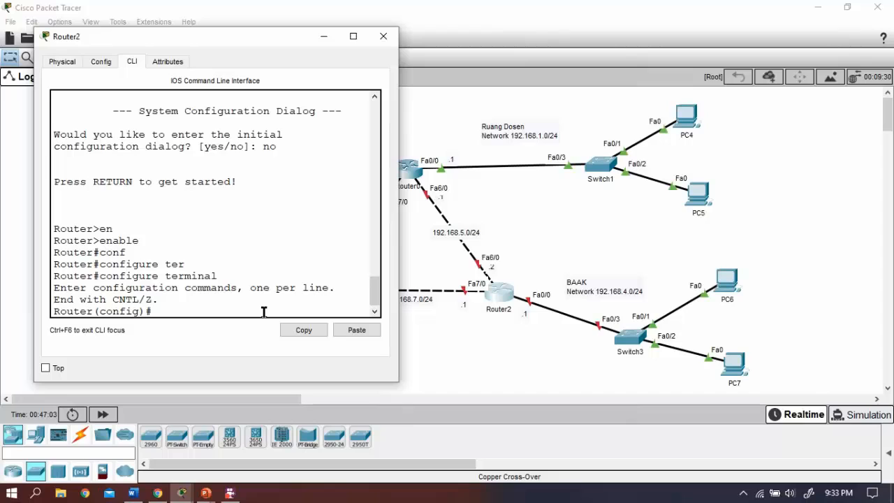
Set the router's hostname to Router2
{"action": "type", "text": "hostm"}
{"action": "type", "text": "a"}
{"action": "key", "text": "Tab"}
{"action": "key", "text": "BackSpace"}
{"action": "key", "text": "BackSpace"}
{"action": "type", "text": "name"}
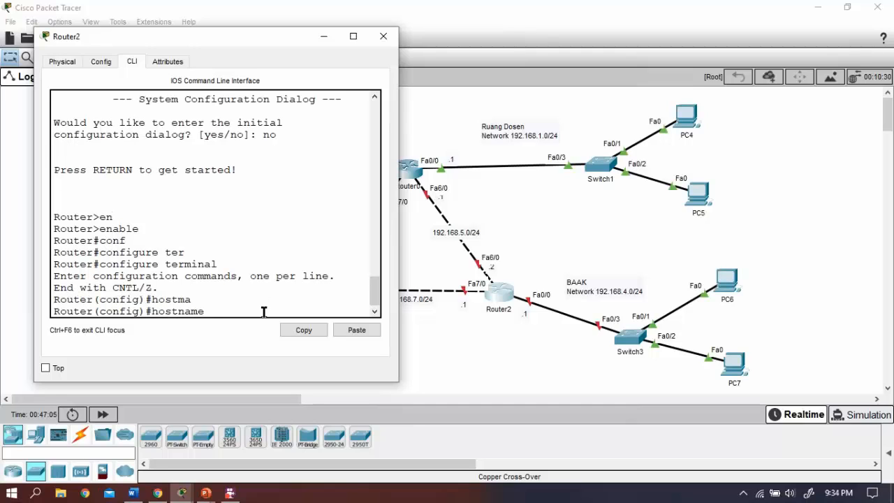
{"action": "type", "text": " Router"}
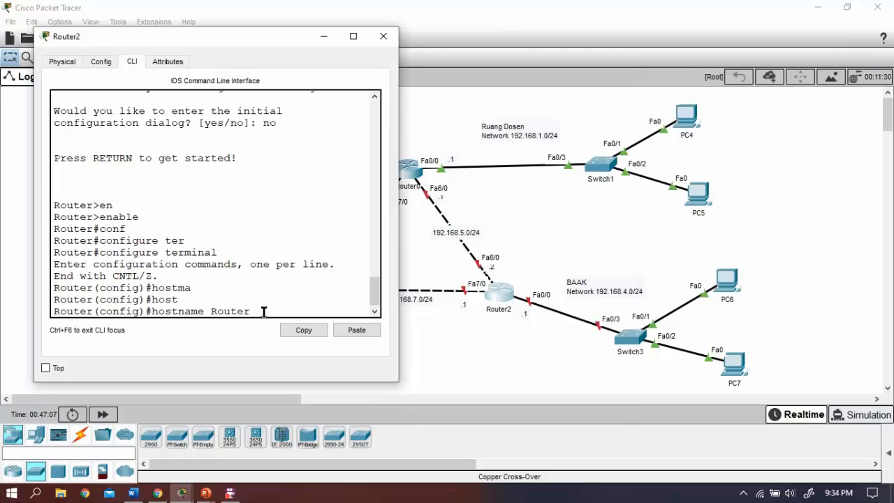
{"action": "type", "text": "2"}
{"action": "key", "text": "Return"}
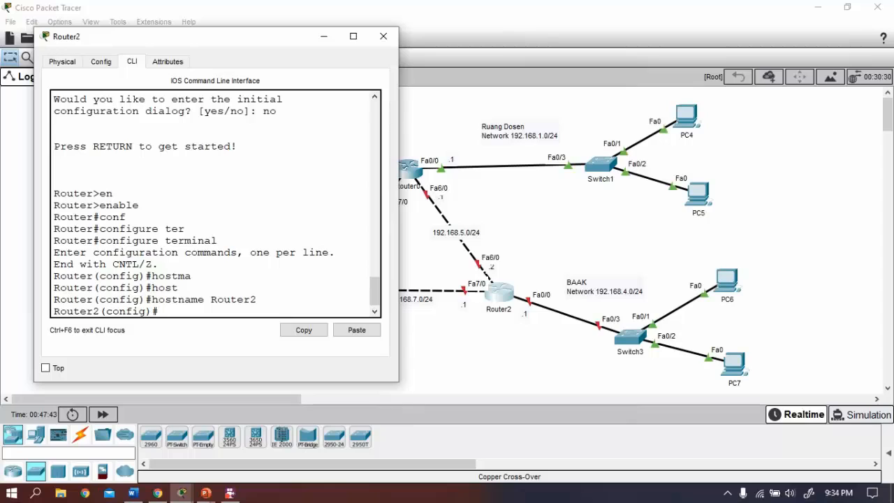
Enter interface configuration for fastEthernet 0/0 on Router2
{"action": "type", "text": "int"}
{"action": "key", "text": "Tab"}
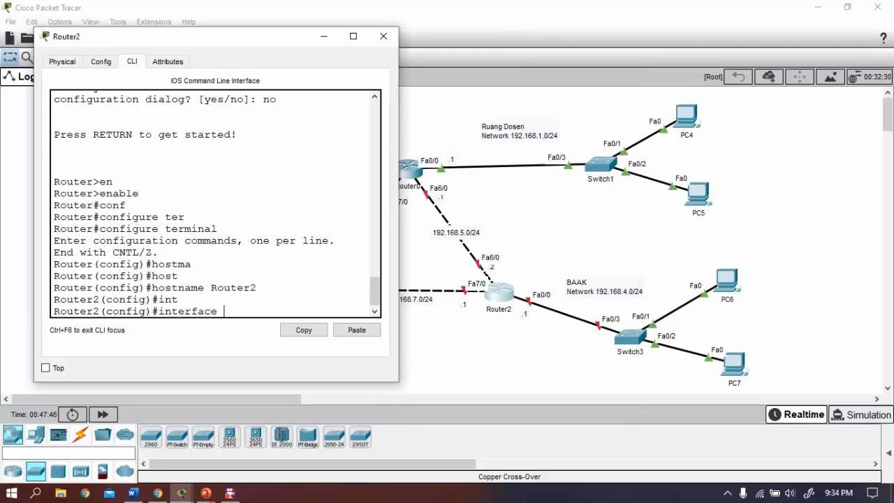
{"action": "type", "text": "fa"}
{"action": "key", "text": "Tab"}
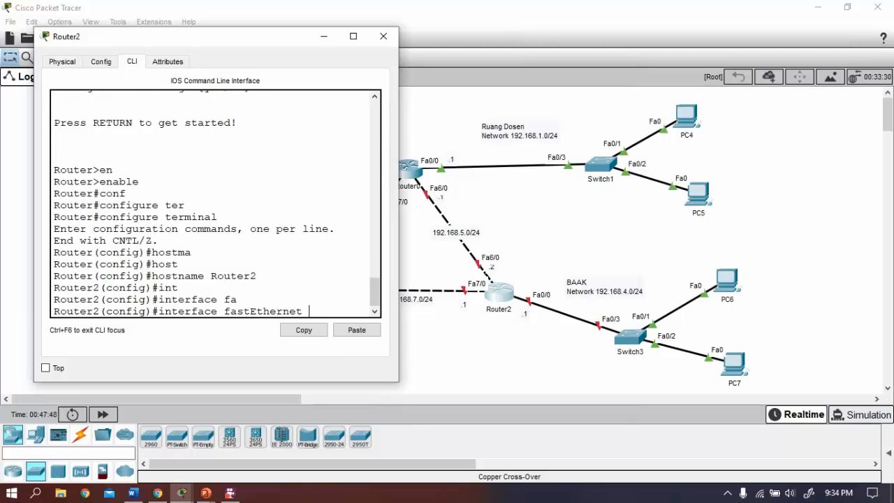
{"action": "type", "text": "0/0"}
{"action": "key", "text": "Return"}
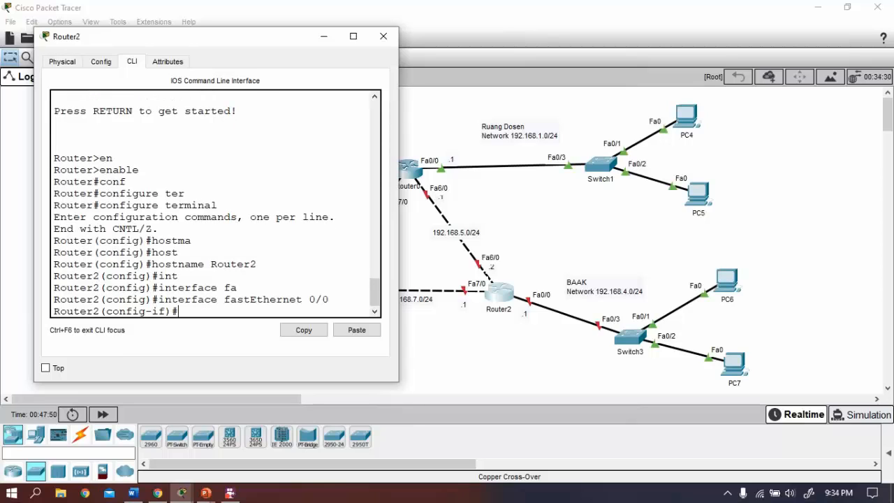
Assign IP address 192.168.4.1 with subnet mask 255.255.255.0 to Router2's fastEthernet 0/0
{"action": "type", "text": "ip ad"}
{"action": "key", "text": "Tab"}
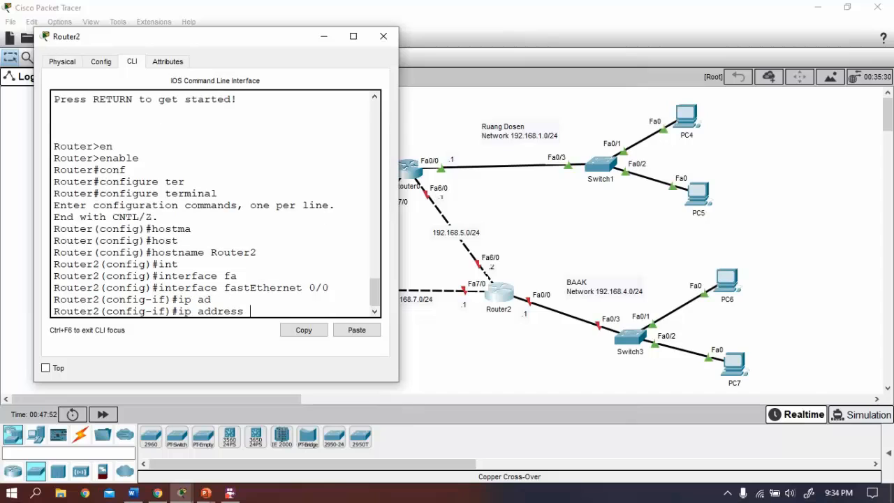
{"action": "type", "text": "192.168.4.1 255.255.255.0"}
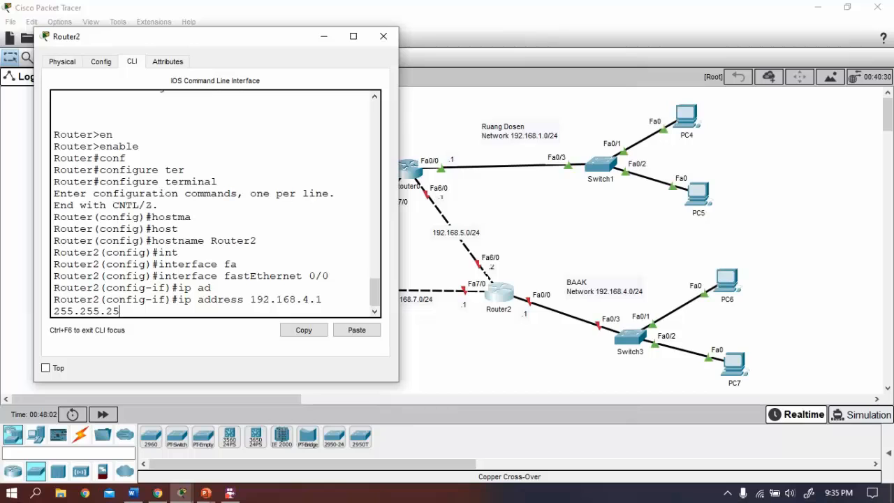
{"action": "key", "text": "Return"}
Enable fastEthernet 0/0 with "no shutdown" and exit back to global configuration mode
{"action": "type", "text": "no sh"}
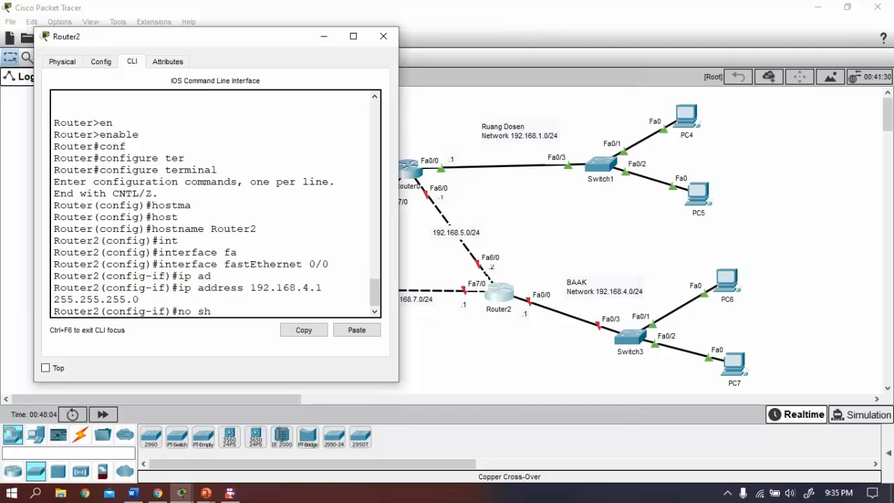
{"action": "key", "text": "Tab"}
{"action": "key", "text": "Return"}
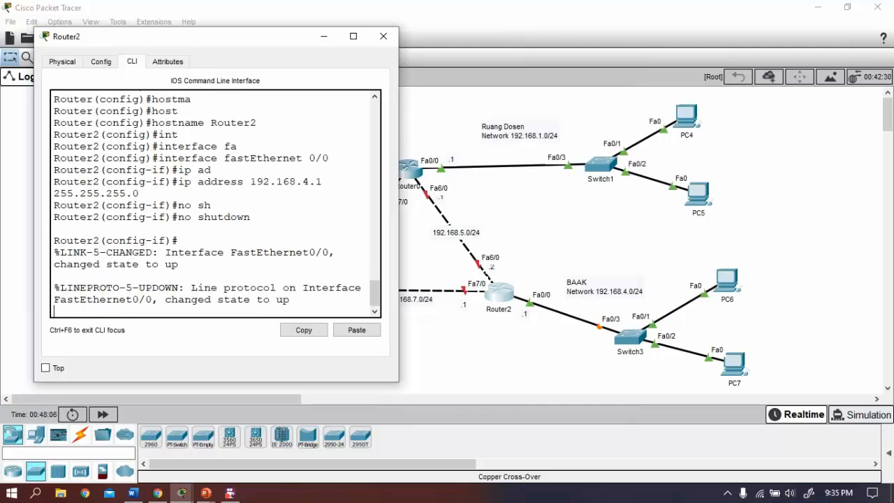
{"action": "key", "text": "Return"}
{"action": "type", "text": "exit"}
{"action": "key", "text": "Return"}
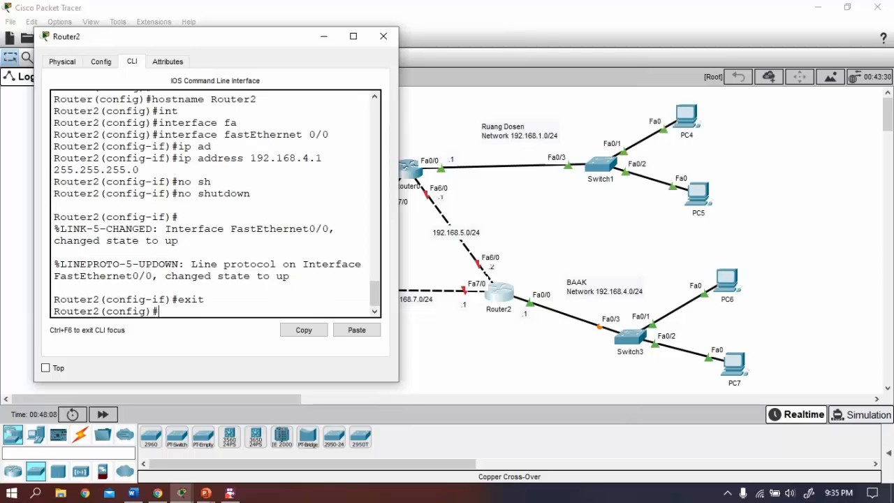
Enter interface configuration for fastEthernet 6/0 on Router2
{"action": "key", "text": "Return"}
{"action": "type", "text": "int"}
{"action": "key", "text": "Tab"}
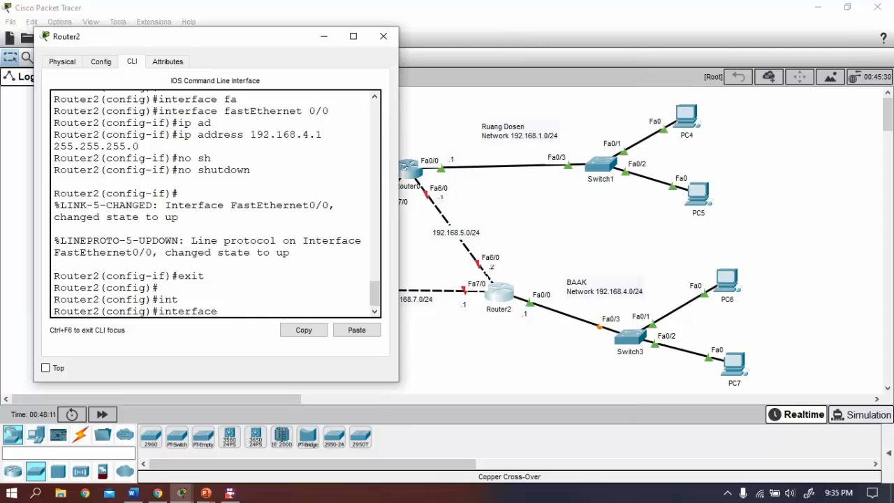
{"action": "type", "text": "fa"}
{"action": "key", "text": "Tab"}
{"action": "type", "text": "6/0"}
{"action": "key", "text": "Return"}
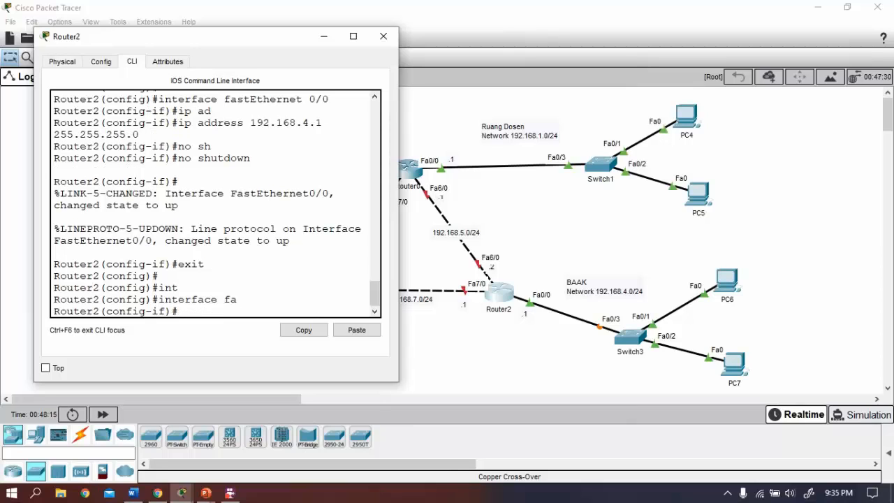
Assign IP address 192.168.5.2 with subnet mask 255.255.255.0 to Router2's fastEthernet 6/0
{"action": "type", "text": "ip ad"}
{"action": "key", "text": "Tab"}
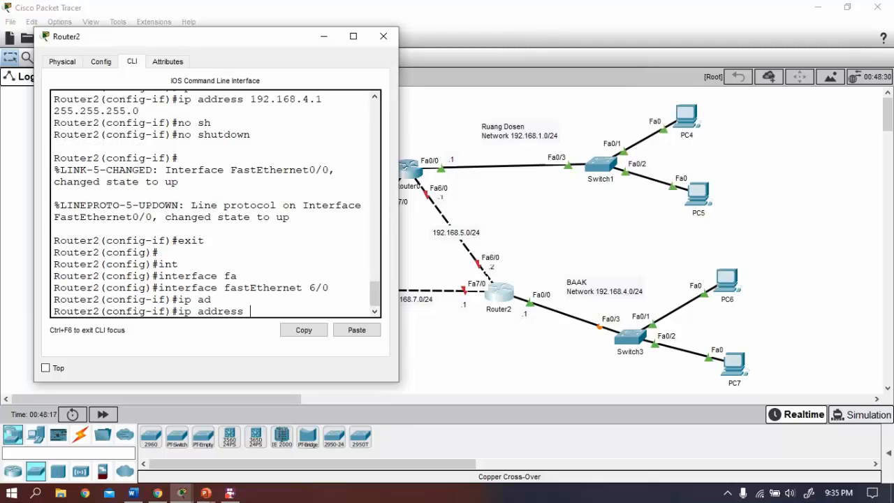
{"action": "type", "text": "192.168.5.2 255.255.255.0"}
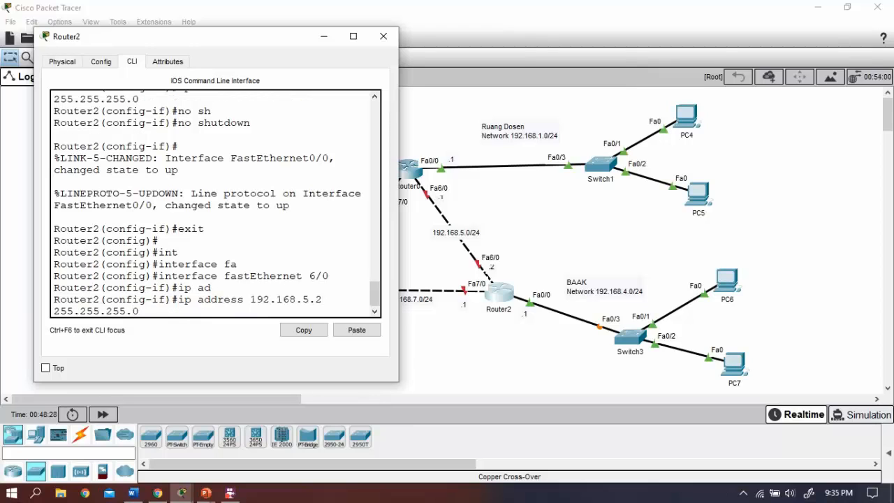
{"action": "key", "text": "Return"}
Enable fastEthernet 6/0 with "no shutdown" and exit back to global configuration mode
{"action": "type", "text": "no shutdown"}
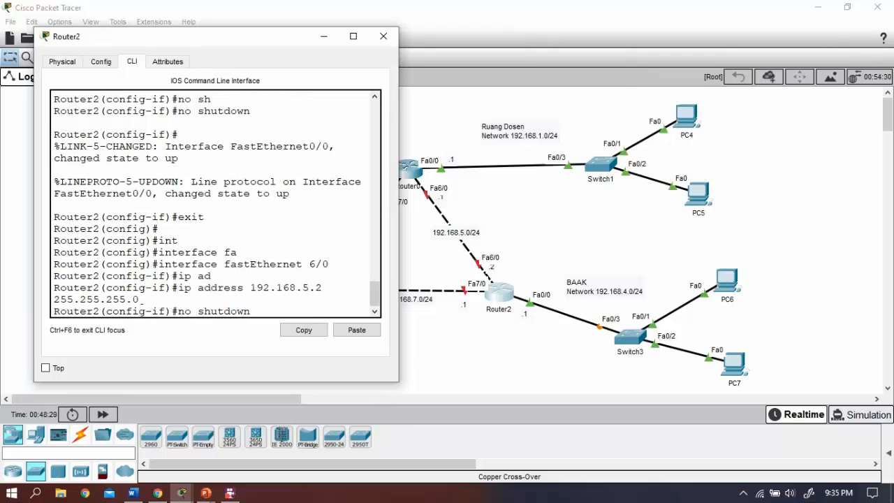
{"action": "key", "text": "Tab"}
{"action": "key", "text": "Return"}
{"action": "key", "text": "Return"}
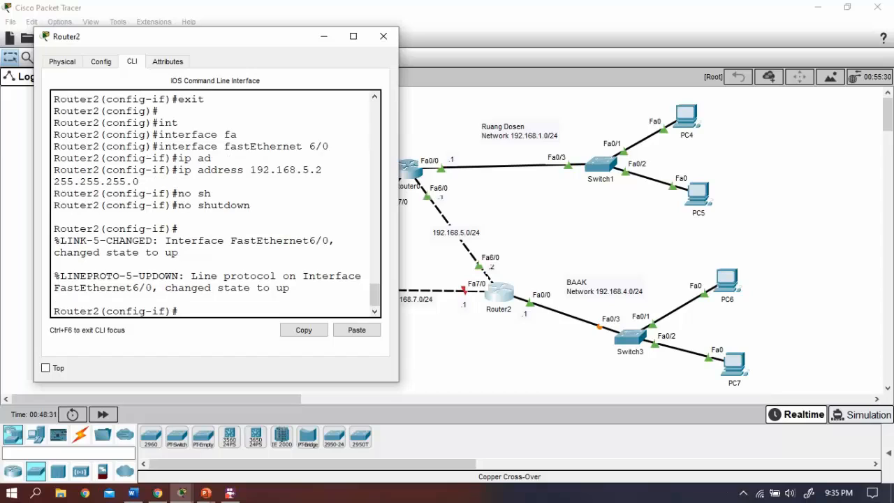
{"action": "type", "text": "int"}
{"action": "key", "text": "BackSpace"}
{"action": "key", "text": "BackSpace"}
{"action": "key", "text": "BackSpace"}
{"action": "type", "text": "exi"}
{"action": "key", "text": "Tab"}
{"action": "key", "text": "Return"}
Enter interface configuration for fastEthernet 7/0 on Router2
{"action": "type", "text": "int"}
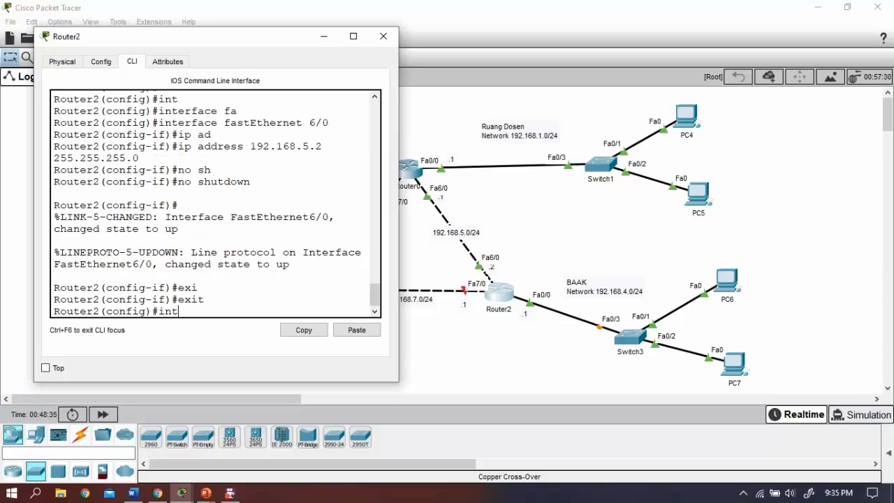
{"action": "key", "text": "Tab"}
{"action": "type", "text": "fa"}
{"action": "key", "text": "Tab"}
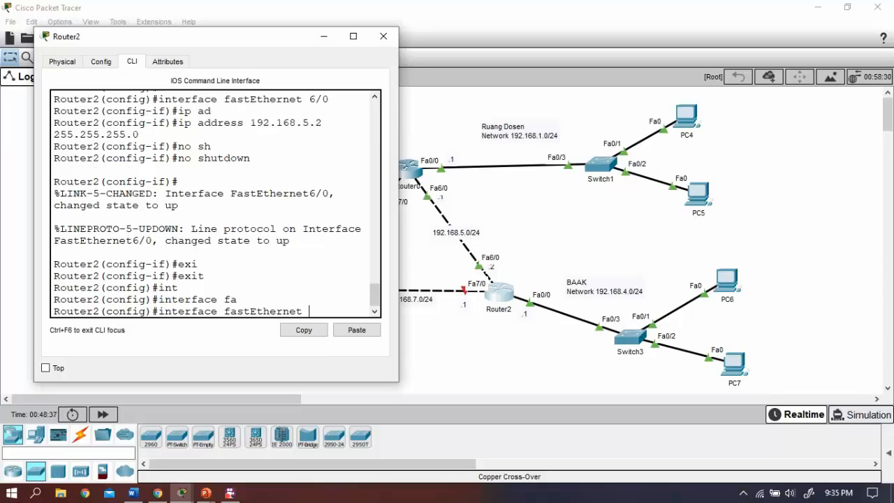
{"action": "type", "text": "7/0"}
{"action": "key", "text": "Return"}
Assign IP address 192.168.7.1 with subnet mask 255.255.255.0 to Router2's fastEthernet 7/0
{"action": "key", "text": "Tab"}
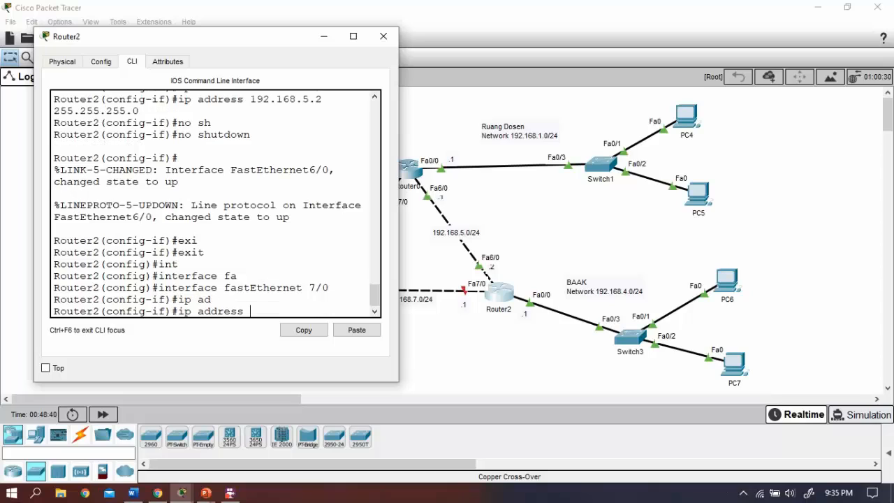
{"action": "type", "text": "192.168.7.1 255.255.255.0"}
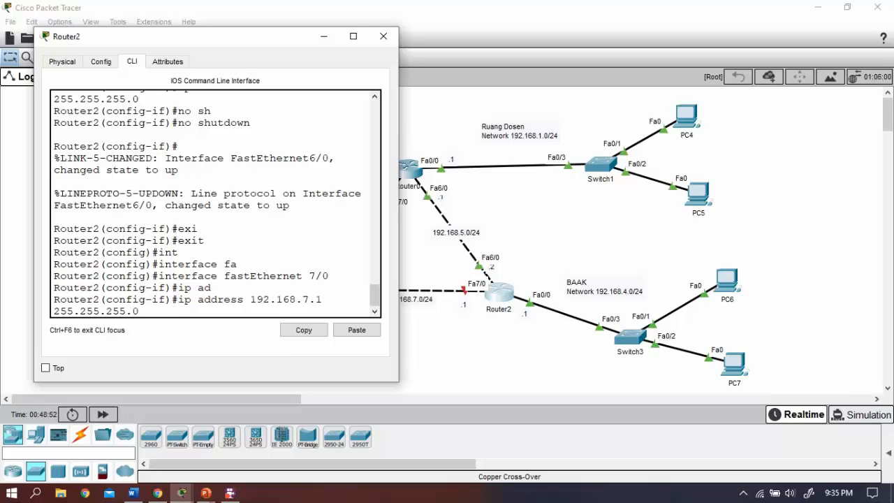
{"action": "key", "text": "Return"}
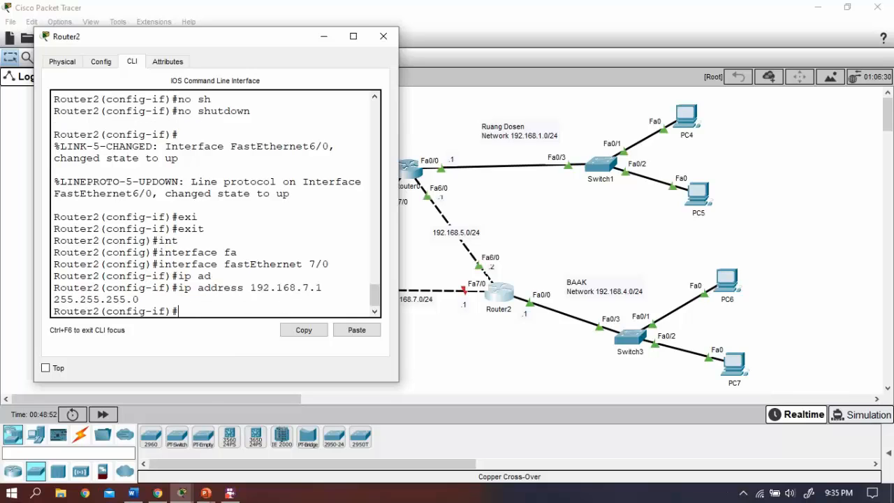
Enable fastEthernet 7/0 with "no shutdown" and close Router2's window
{"action": "type", "text": "no sh"}
{"action": "key", "text": "Tab"}
{"action": "key", "text": "Return"}
{"action": "key", "text": "Return"}
{"action": "key", "text": "Return"}
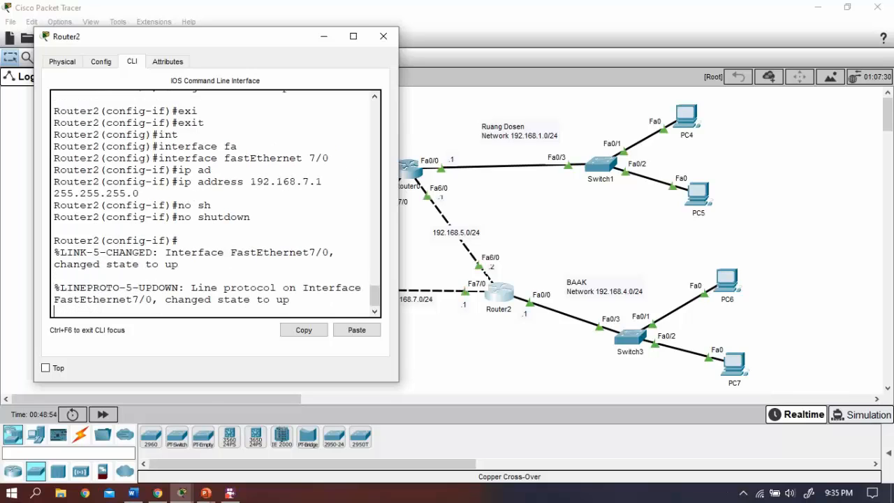
{"action": "left_click", "coordinate": [383, 35]}
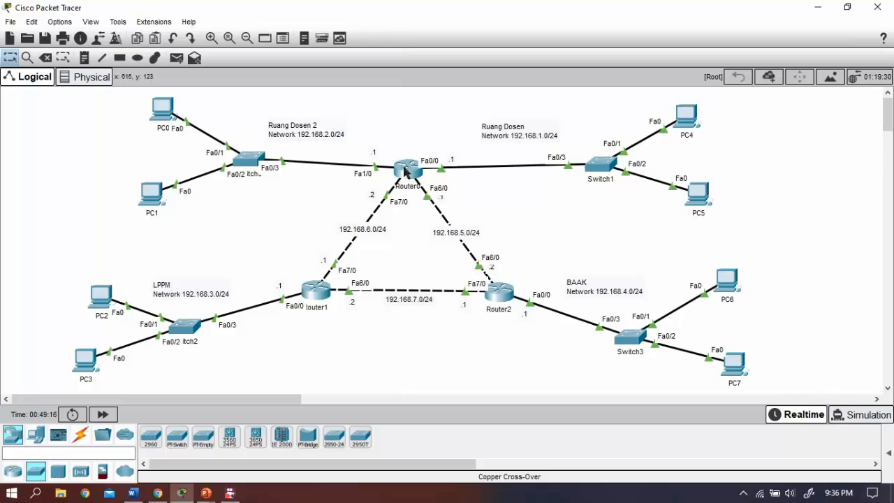
Open Router0's command line beside the topology and exit the configuration modes back to privileged mode
{"action": "mouse_move", "coordinate": [405, 170]}
{"action": "left_click", "coordinate": [411, 171]}
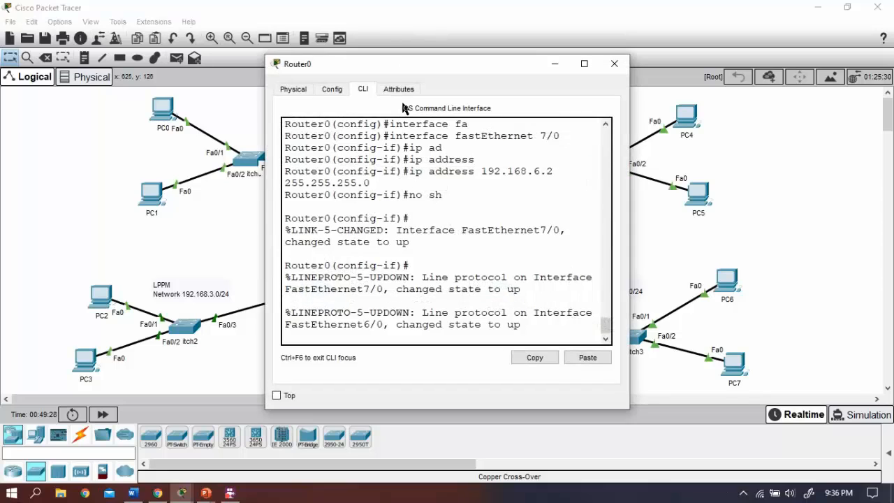
{"action": "left_click_drag", "start_coordinate": [474, 65], "coordinate": [712, 48]}
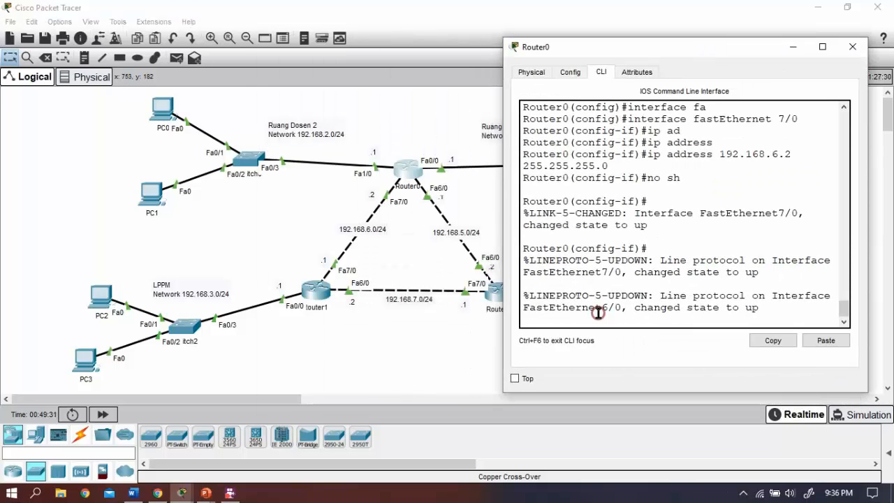
{"action": "key", "text": "Return"}
{"action": "type", "text": "exit"}
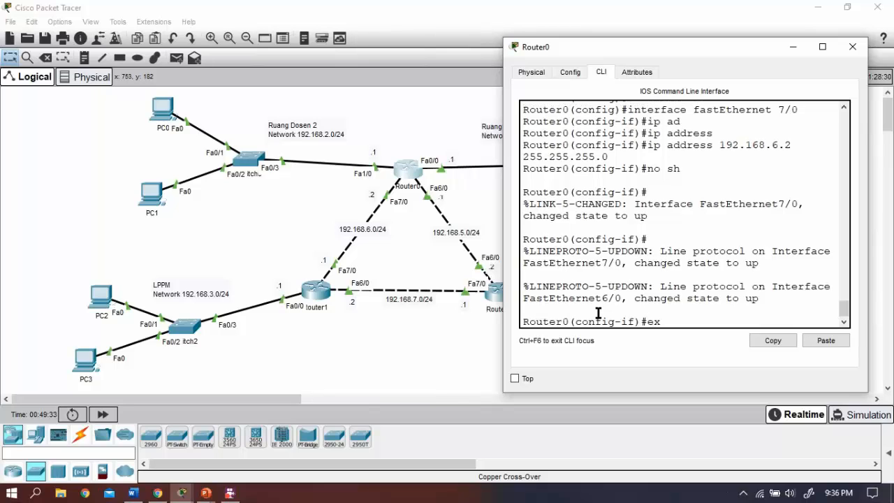
{"action": "key", "text": "Return"}
{"action": "type", "text": "exit"}
{"action": "key", "text": "Return"}
{"action": "key", "text": "Return"}
{"action": "key", "text": "Return"}
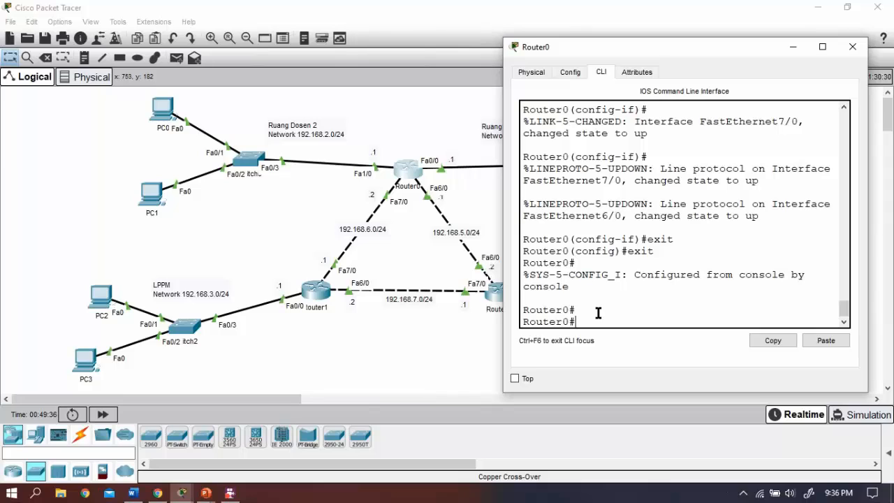
Display Router0's routing table with "show ip route" and enlarge the window to read it
{"action": "type", "text": "show"}
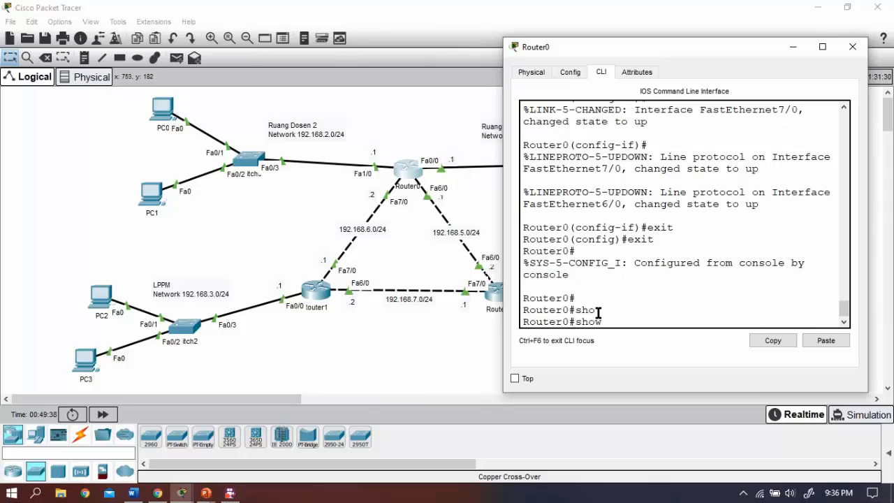
{"action": "type", "text": " ro ip ro"}
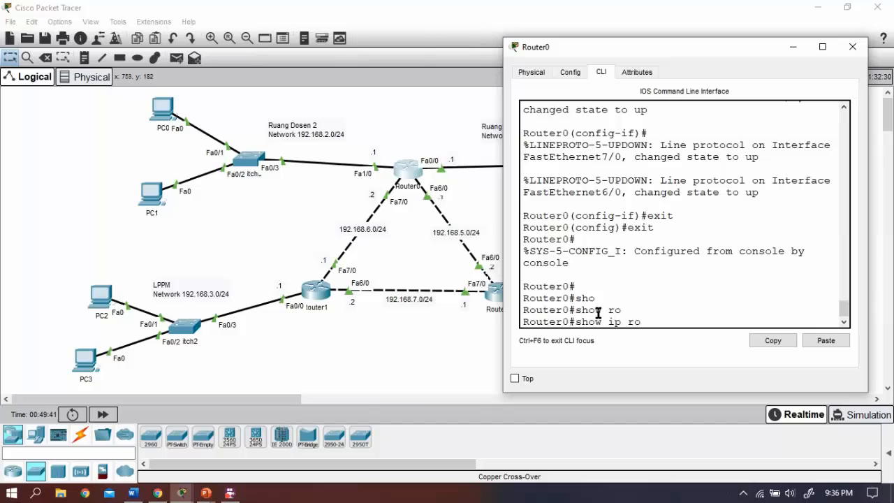
{"action": "key", "text": "Tab"}
{"action": "key", "text": "Return"}
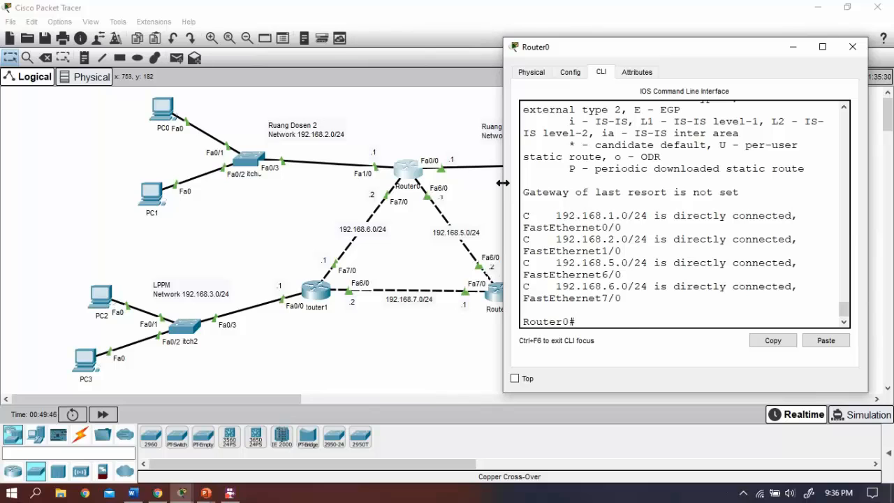
{"action": "left_click_drag", "start_coordinate": [504, 187], "coordinate": [433, 190]}
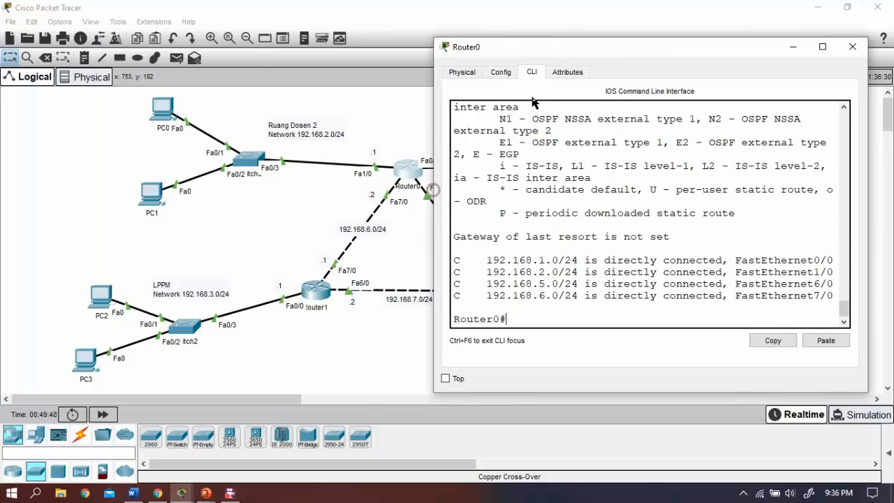
{"action": "mouse_move", "coordinate": [575, 48]}
{"action": "left_mouse_down"}
{"action": "mouse_move", "coordinate": [635, 33]}
{"action": "mouse_move", "coordinate": [582, 42]}
{"action": "left_mouse_up"}
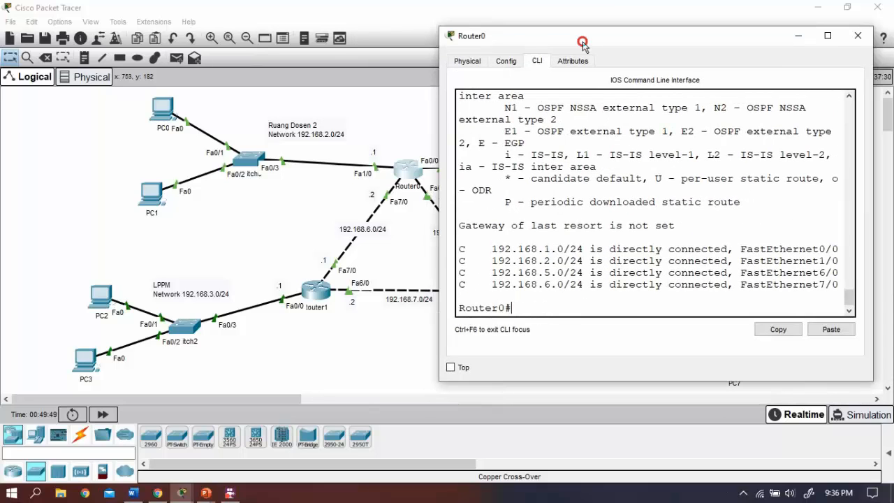
{"action": "left_click", "coordinate": [825, 36]}
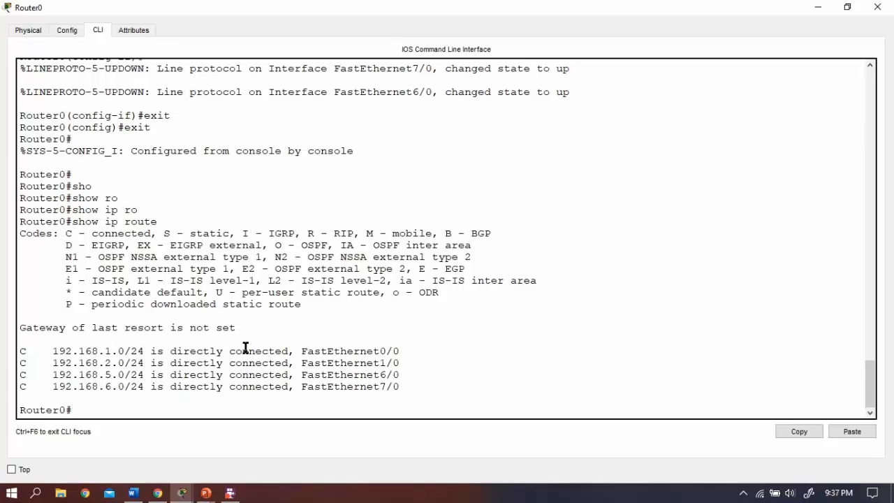
Compare the directly connected networks in Router0's routing table with the networks and interfaces labelled in the topology
{"action": "left_click", "coordinate": [816, 10]}
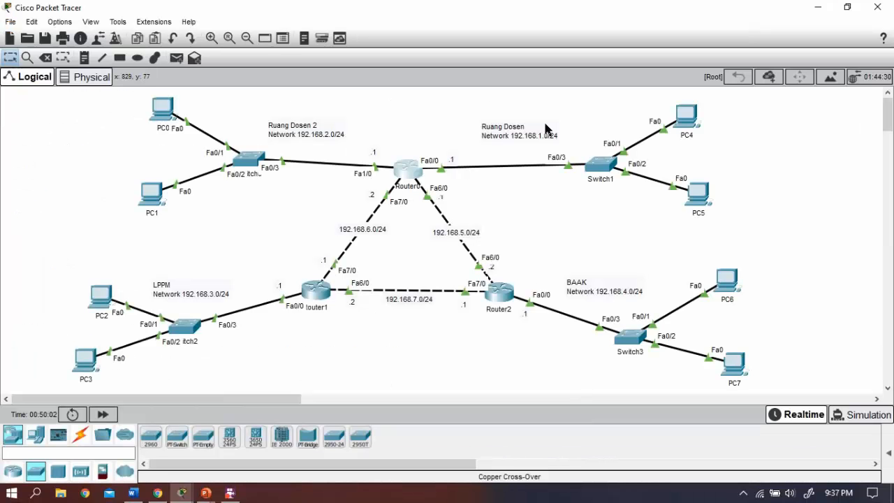
{"action": "left_click", "coordinate": [407, 171]}
{"action": "scroll", "coordinate": [541, 286], "scroll_direction": "down", "scroll_amount": 5}
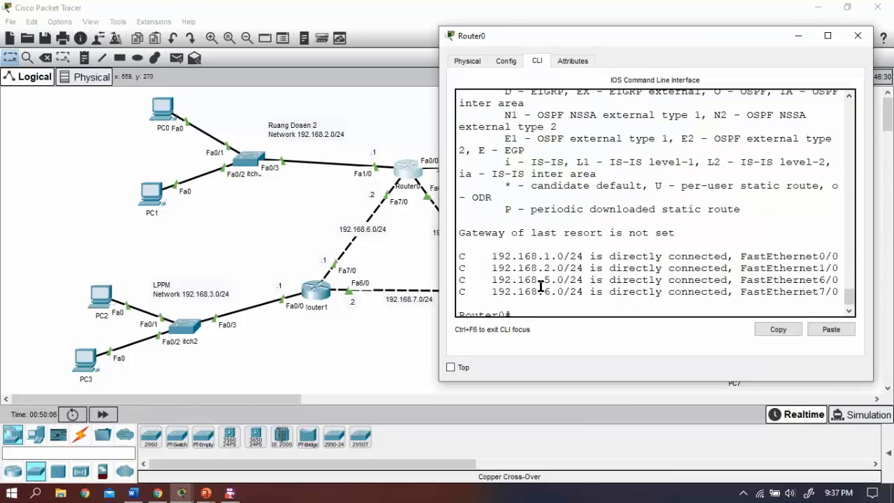
{"action": "scroll", "coordinate": [540, 287], "scroll_direction": "down", "scroll_amount": 1}
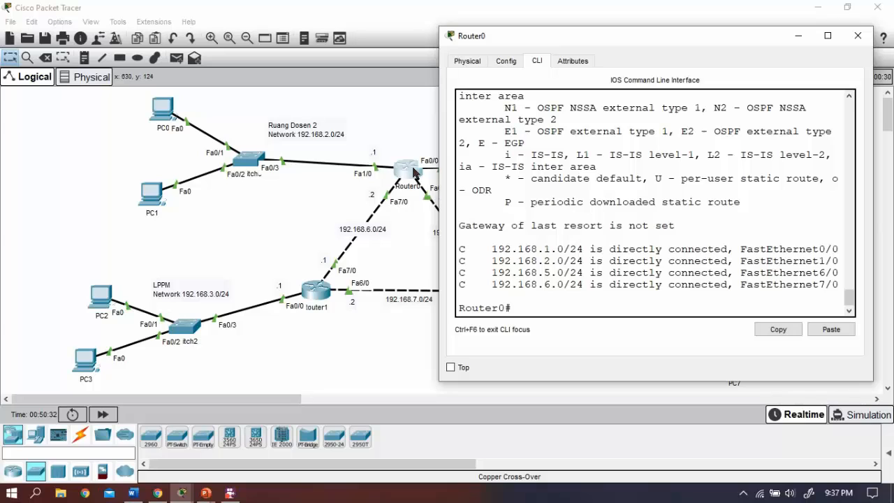
{"action": "left_click", "coordinate": [793, 36]}
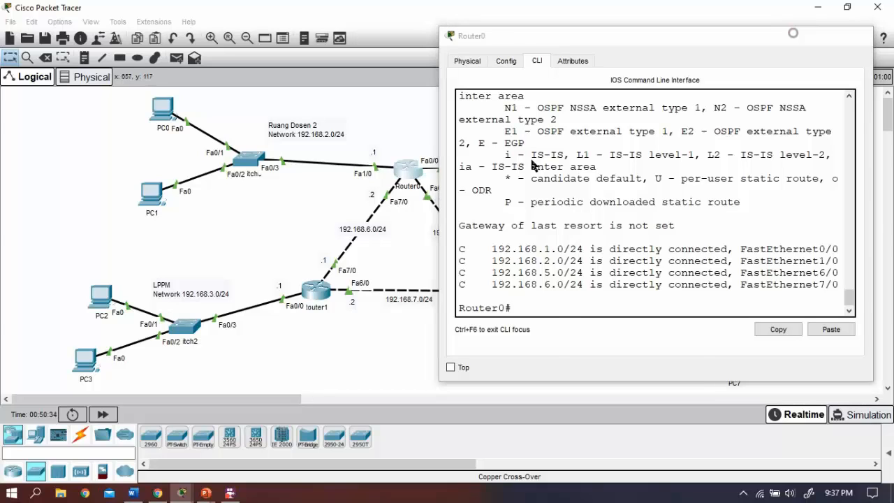
{"action": "left_click", "coordinate": [184, 493]}
{"action": "left_click", "coordinate": [239, 391]}
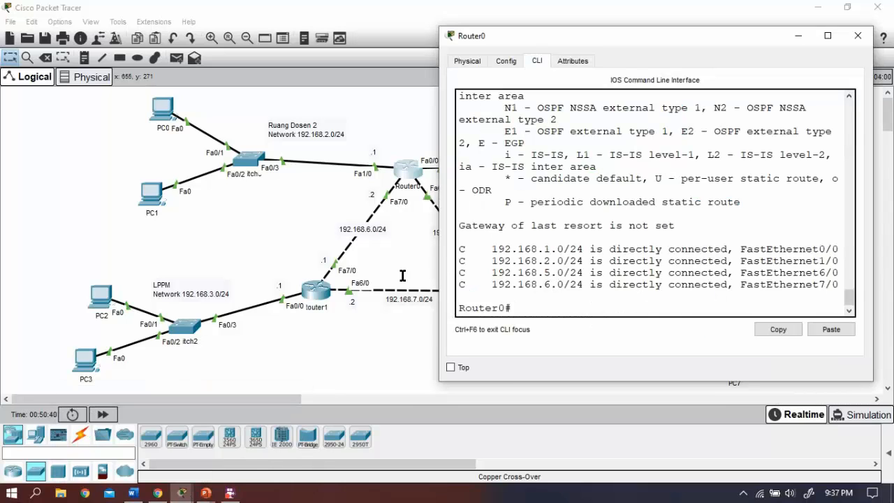
{"action": "left_click", "coordinate": [797, 36]}
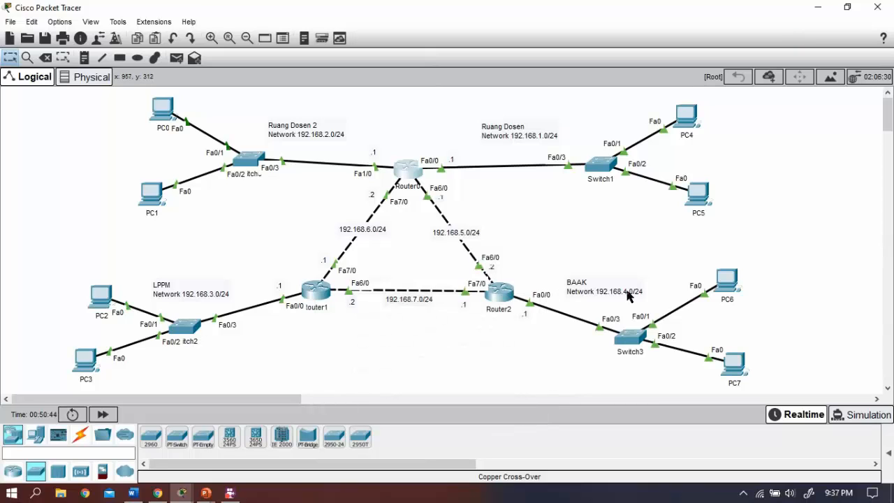
{"action": "mouse_move", "coordinate": [182, 492]}
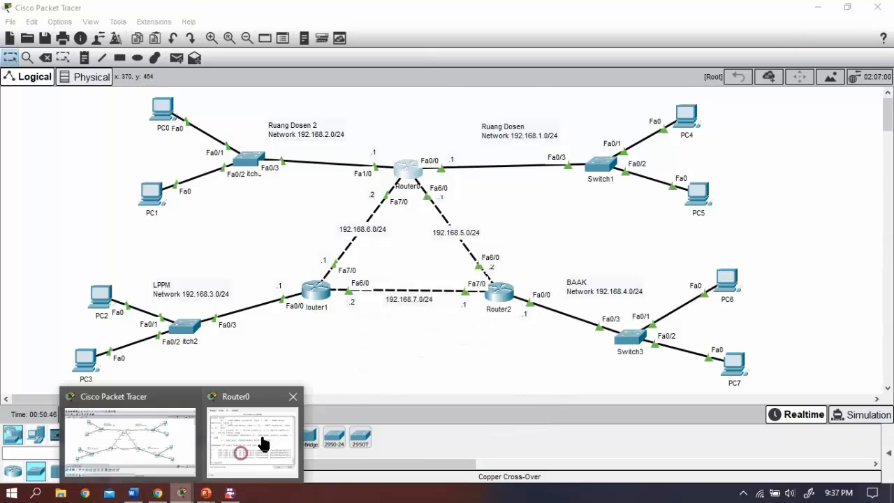
{"action": "left_click", "coordinate": [259, 441]}
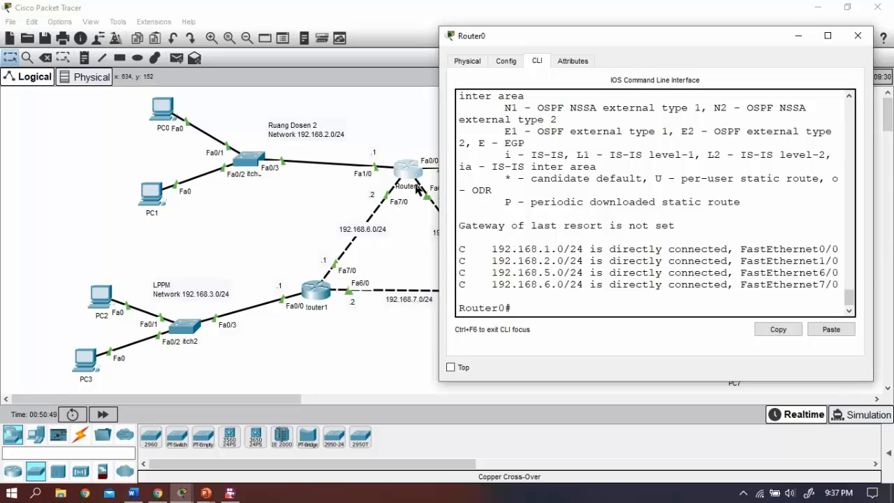
{"action": "left_click", "coordinate": [796, 36]}
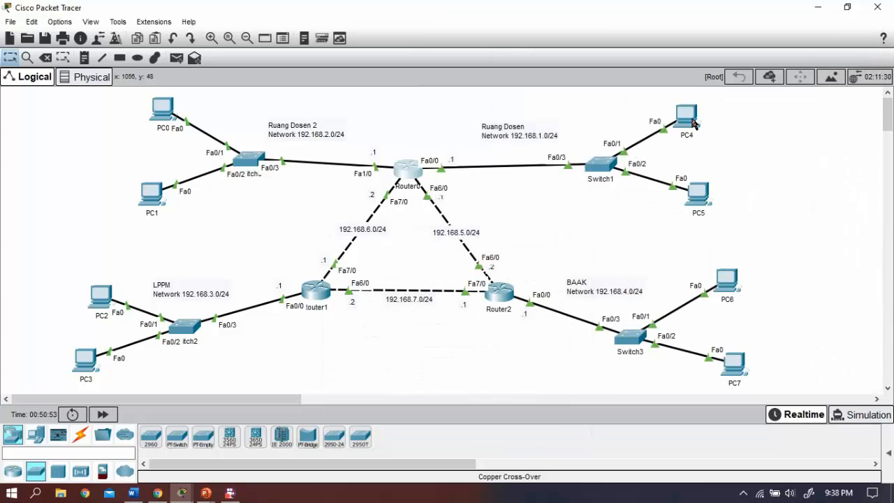
{"action": "mouse_move", "coordinate": [693, 123]}
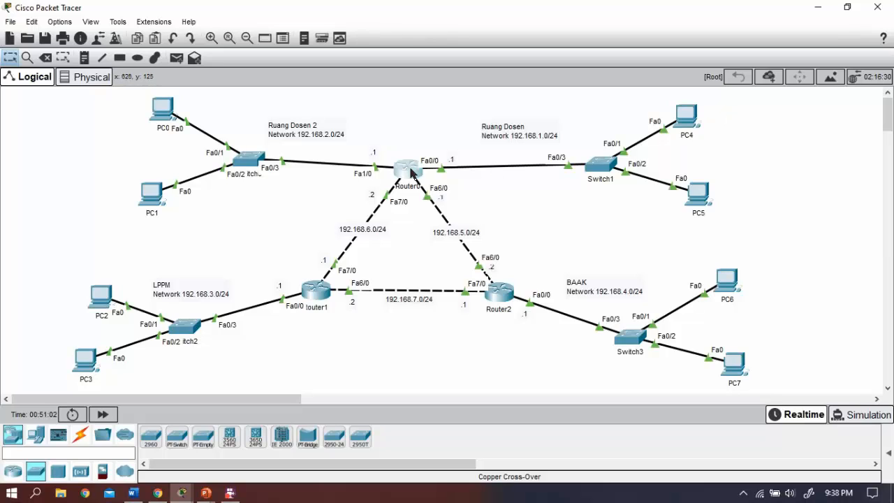
{"action": "mouse_move", "coordinate": [411, 173]}
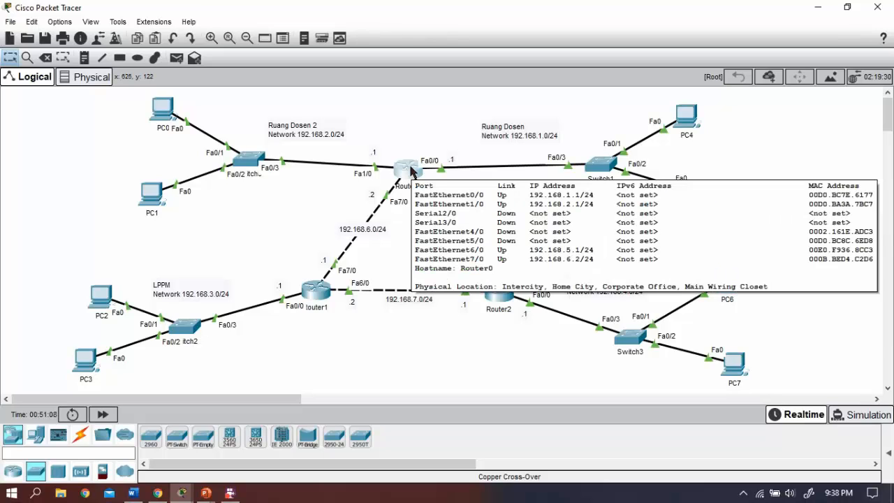
{"action": "left_click", "coordinate": [409, 170]}
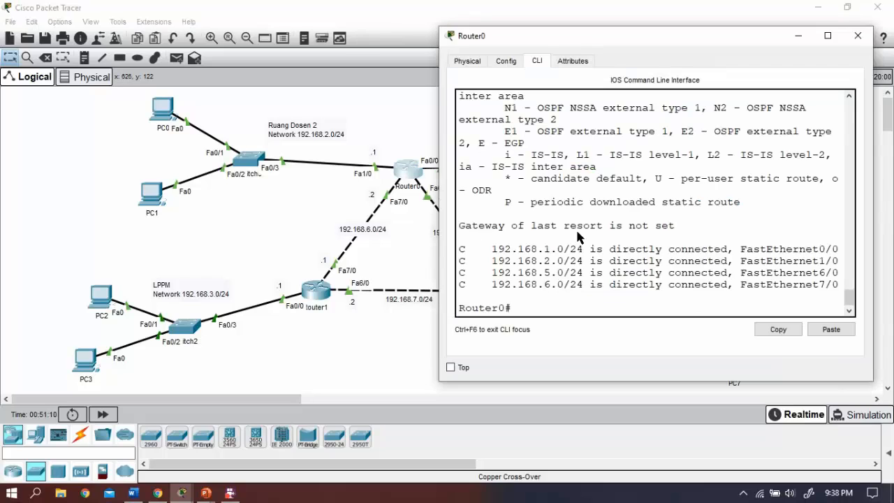